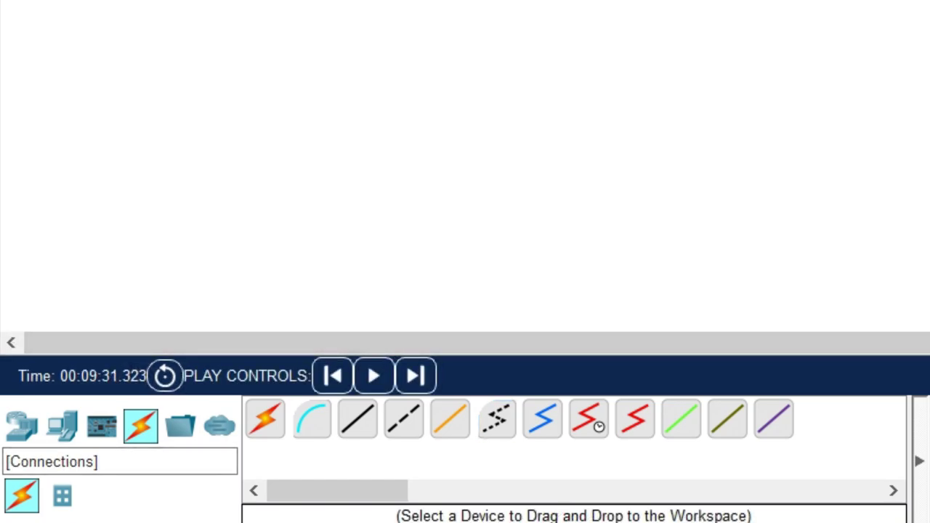
# Review the structured cabling components and return to the list of connection types
pyautogui.click(62, 496)
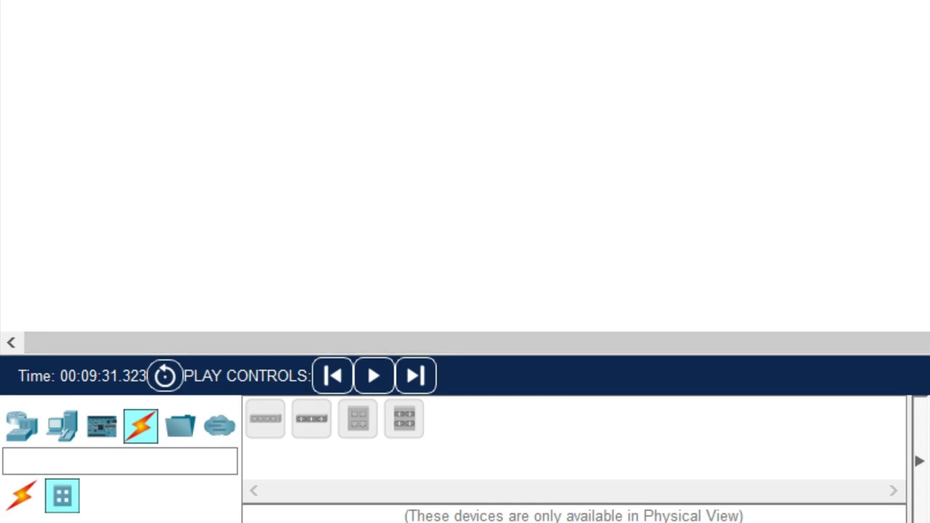
pyautogui.click(22, 495)
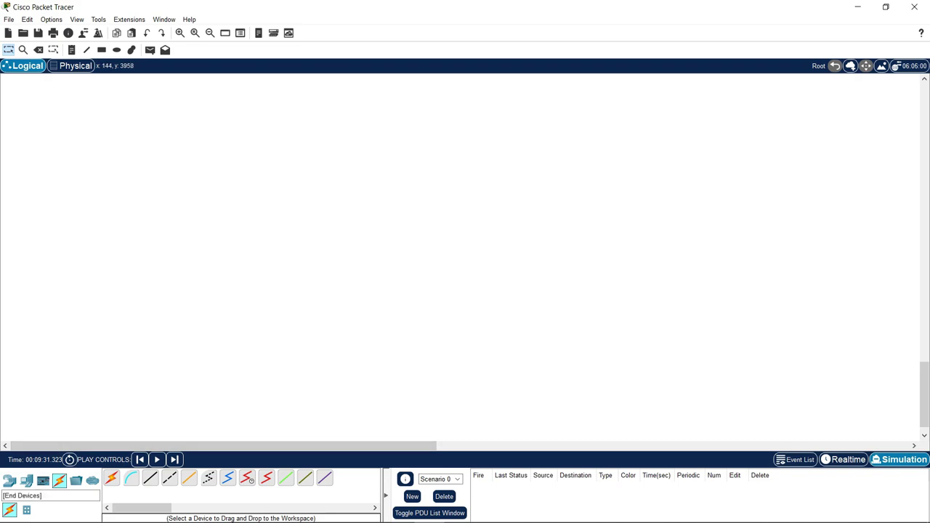
# Place a PC end device in the logical workspace and open its device window
pyautogui.click(26, 480)
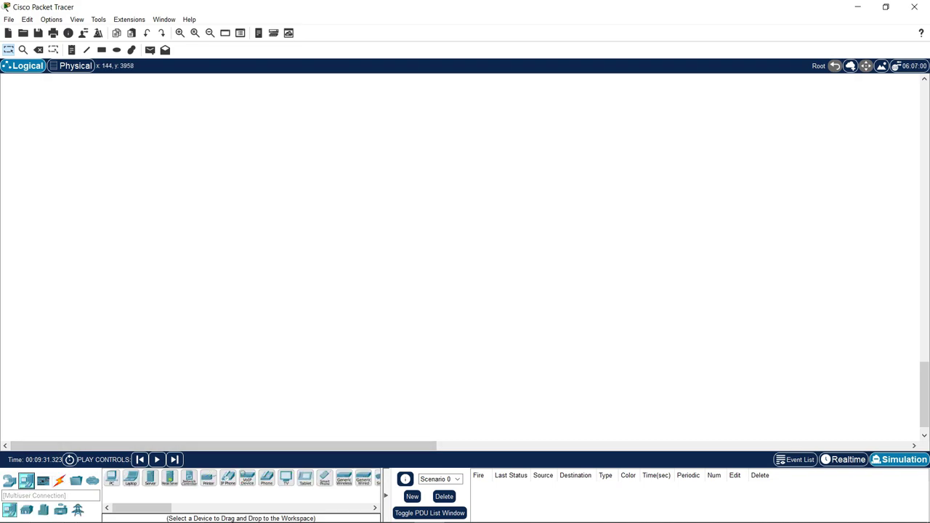
pyautogui.click(205, 253)
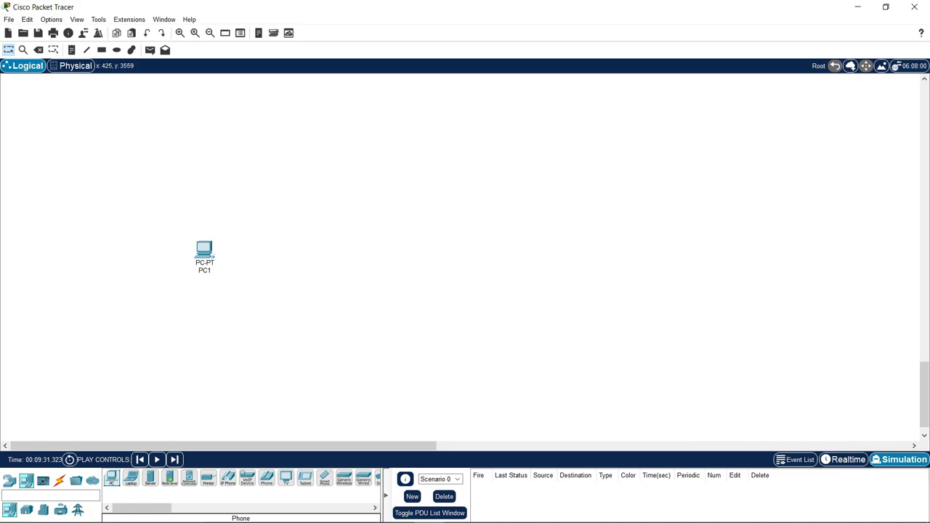
pyautogui.click(204, 250)
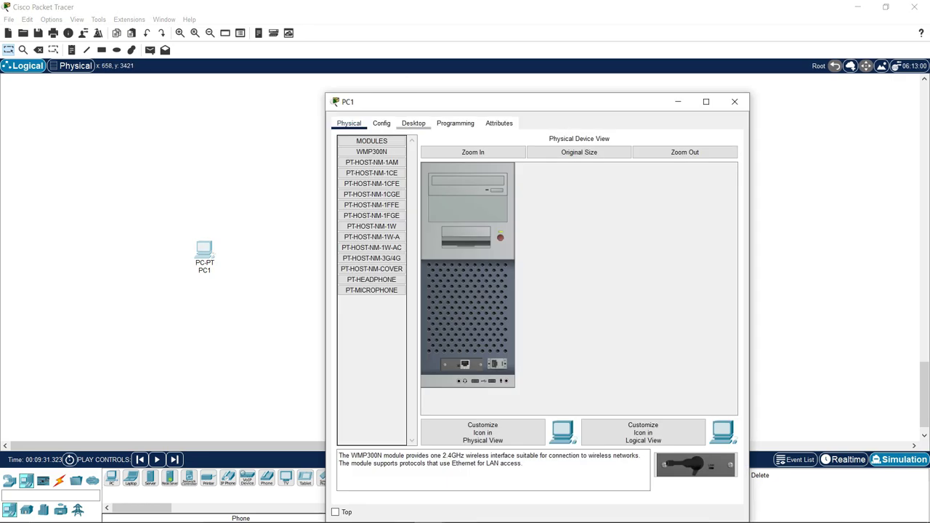
pyautogui.moveTo(444, 106); pyautogui.dragTo(341, 68)
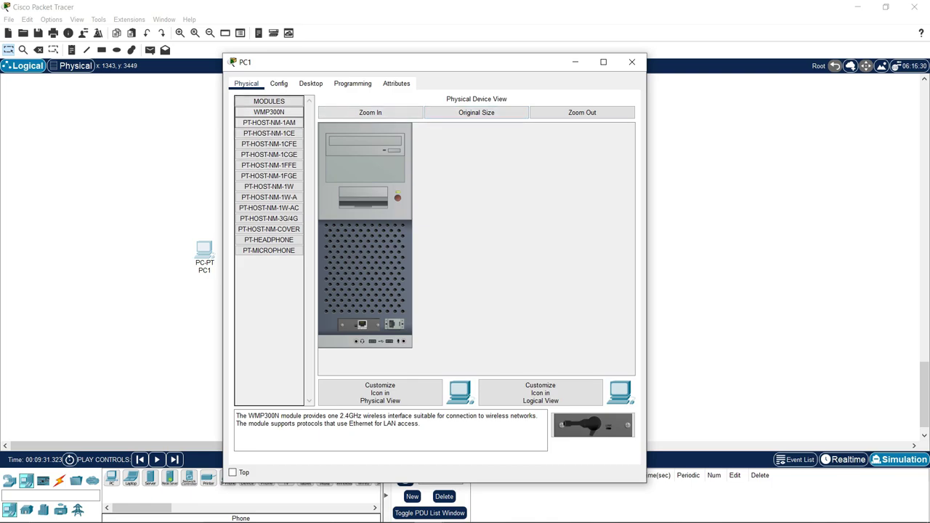
# Look through the desktop applications of PC1, then open its Terminal and close it again
pyautogui.click(310, 83)
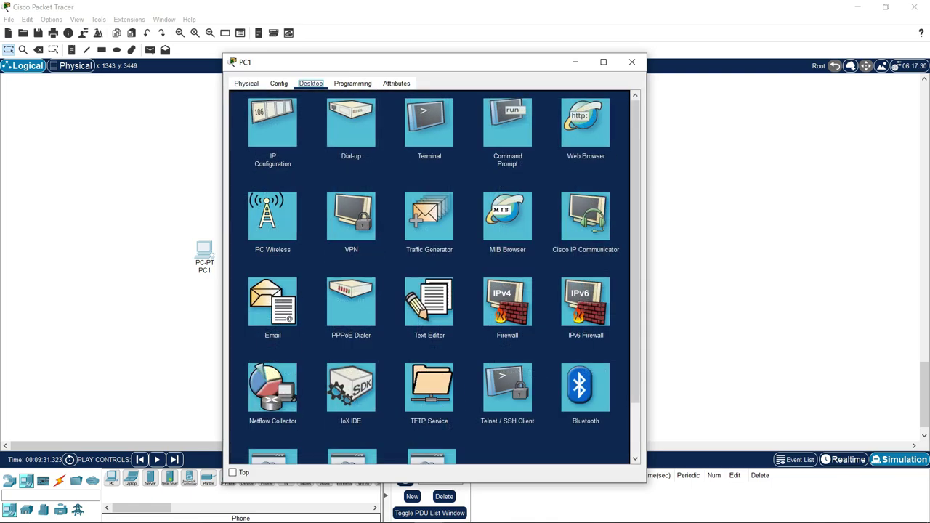
pyautogui.scroll(-2, 430, 276)
pyautogui.scroll(2, 429, 276)
pyautogui.click(429, 122)
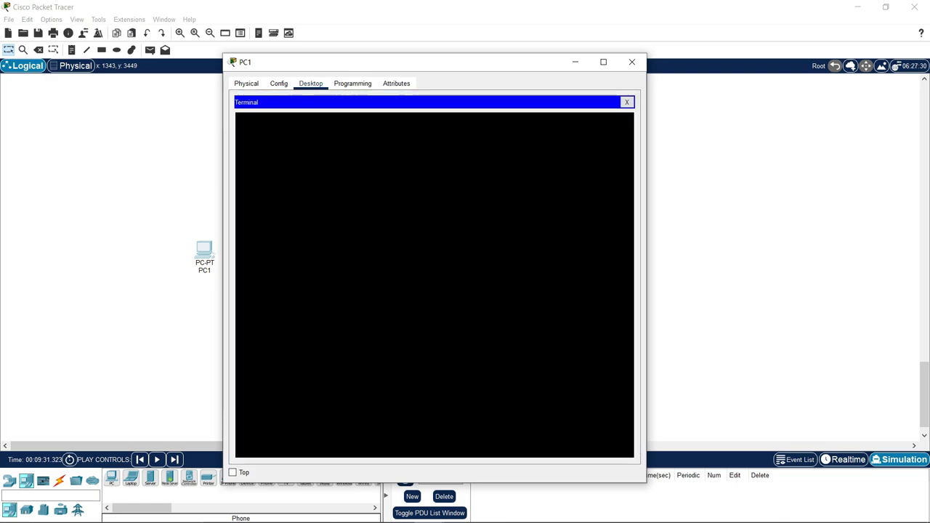
pyautogui.click(626, 102)
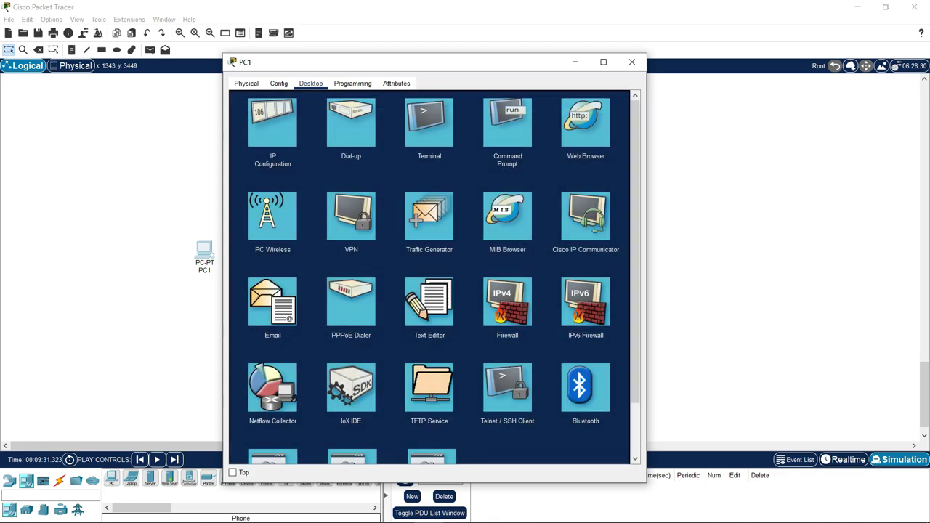
# Browse the remaining desktop applications of PC1, then open its Command Prompt and close it again
pyautogui.click(507, 122)
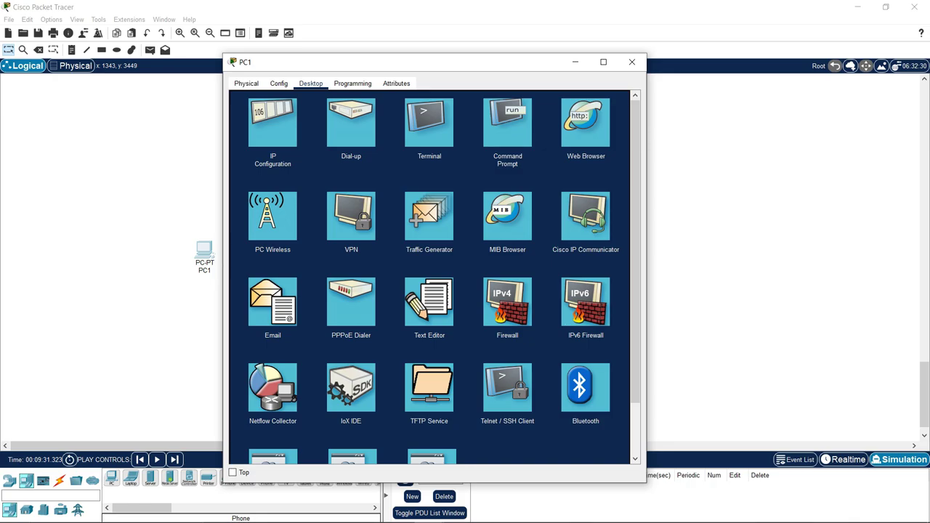
pyautogui.scroll(-3, 429, 276)
pyautogui.scroll(3, 429, 277)
pyautogui.scroll(-2, 436, 276)
pyautogui.scroll(2, 436, 277)
pyautogui.scroll(-2, 436, 277)
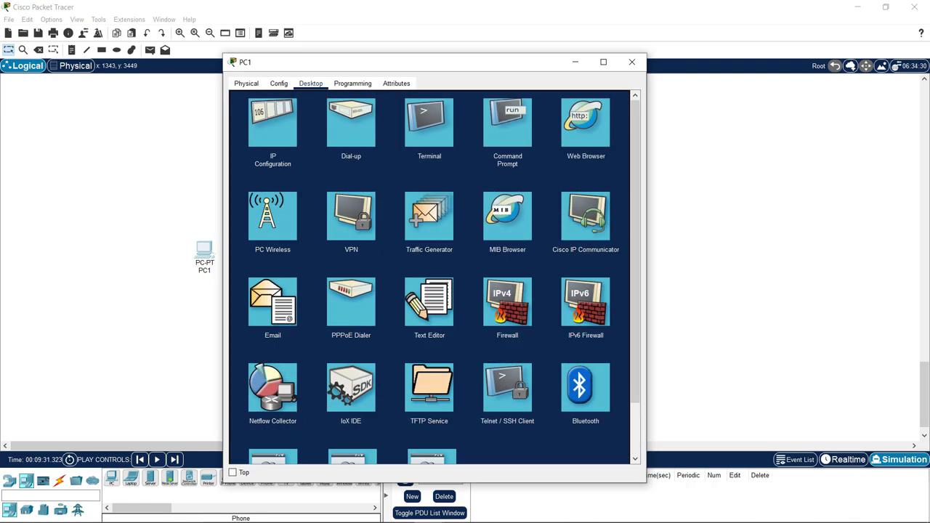
pyautogui.scroll(-2, 436, 276)
pyautogui.scroll(2, 436, 277)
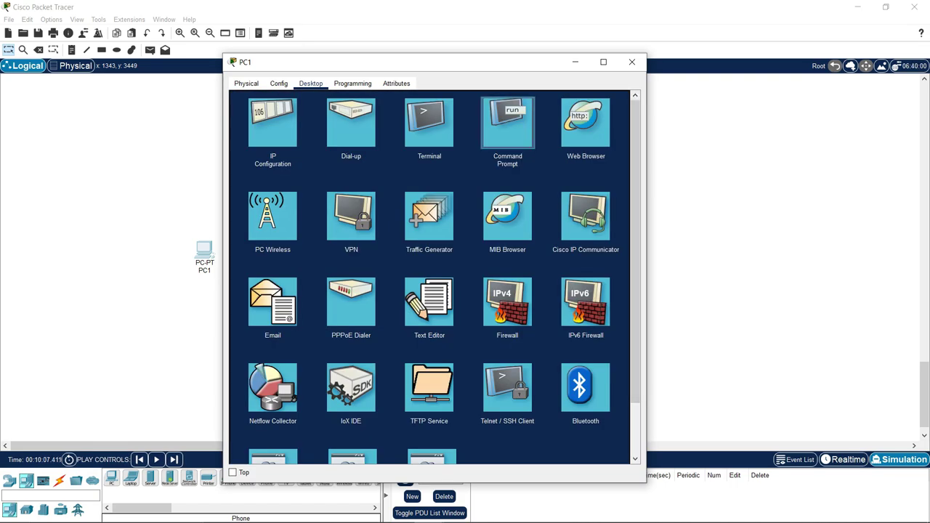
pyautogui.click(507, 122)
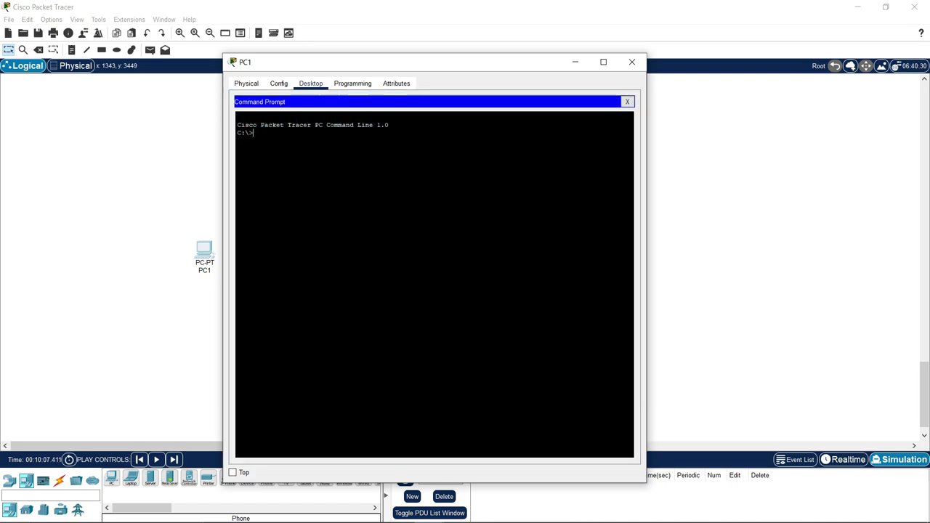
pyautogui.click(627, 102)
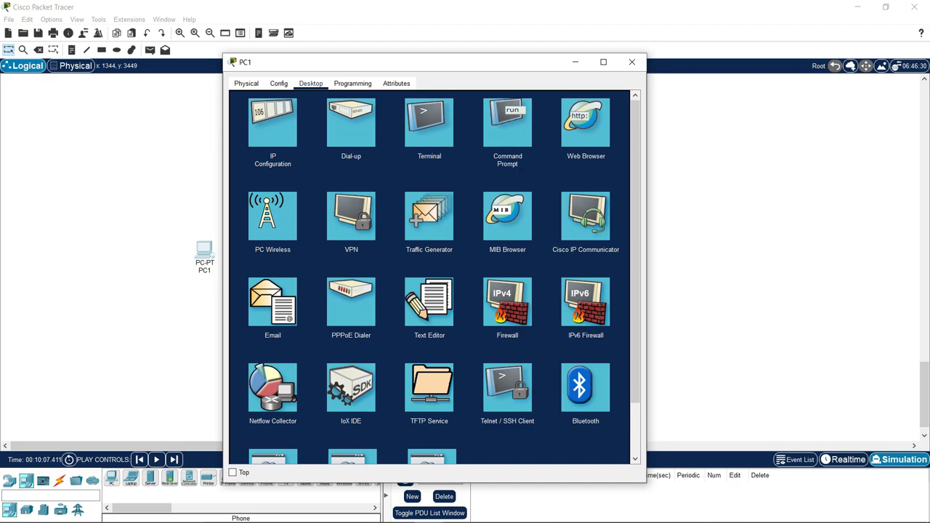
# View PC1's global configuration settings and its FastEthernet0 interface settings
pyautogui.scroll(-2, 429, 277)
pyautogui.scroll(2, 429, 276)
pyautogui.click(278, 83)
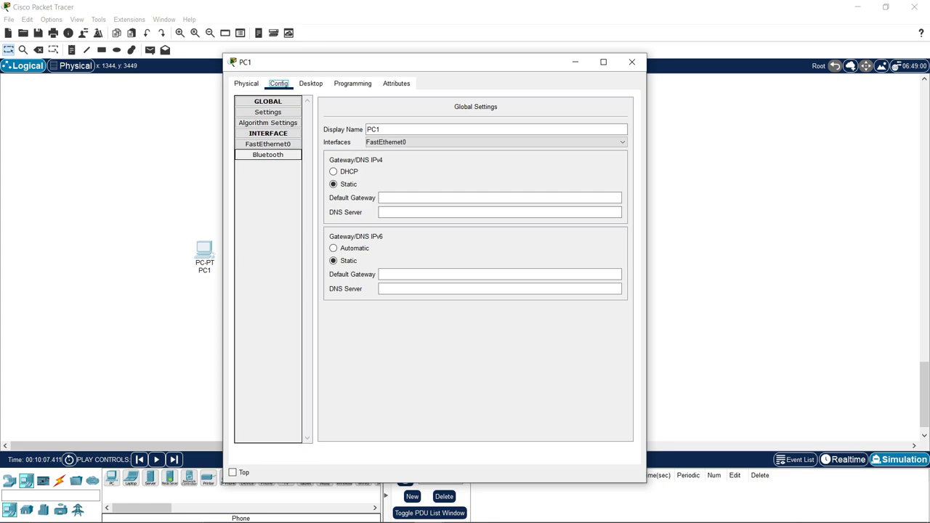
pyautogui.click(267, 144)
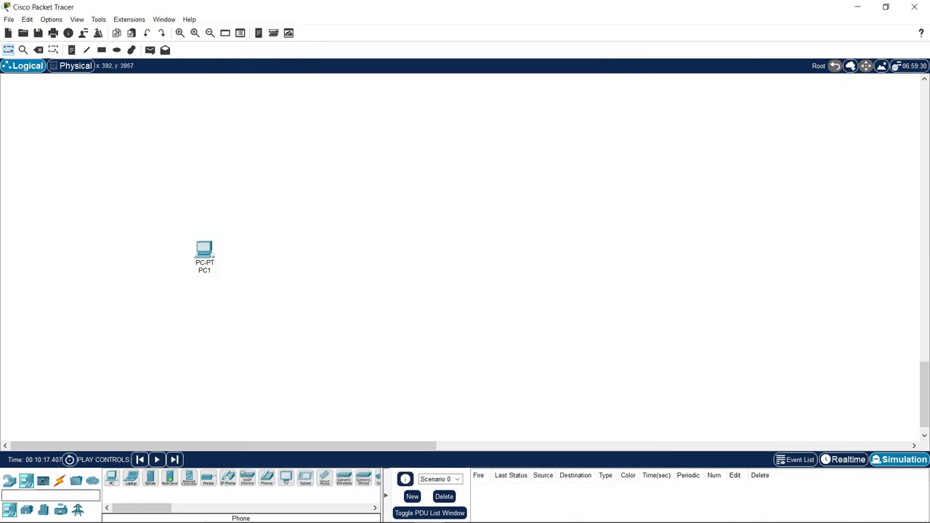
# Place an 1841 router beside PC1, view its physical device window and close the window
pyautogui.click(9, 481)
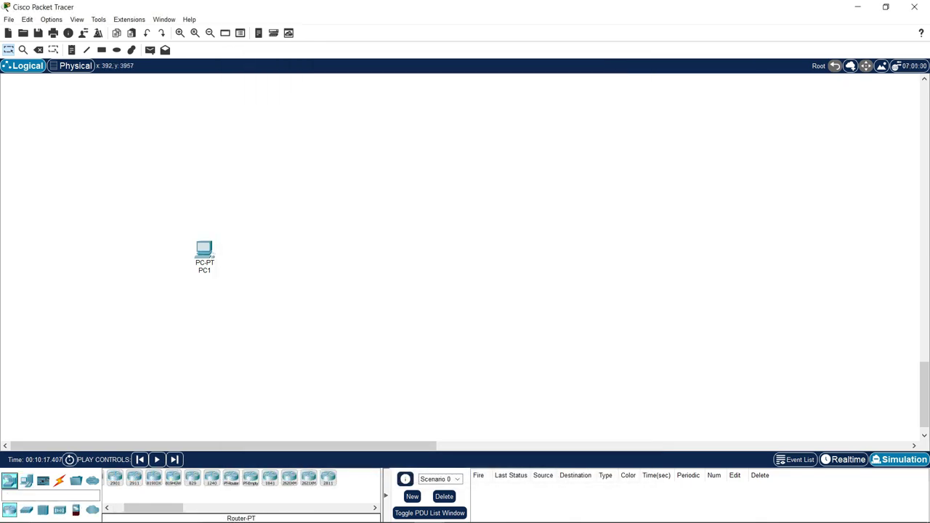
pyautogui.moveTo(269, 478); pyautogui.dragTo(296, 253)
pyautogui.click(295, 252)
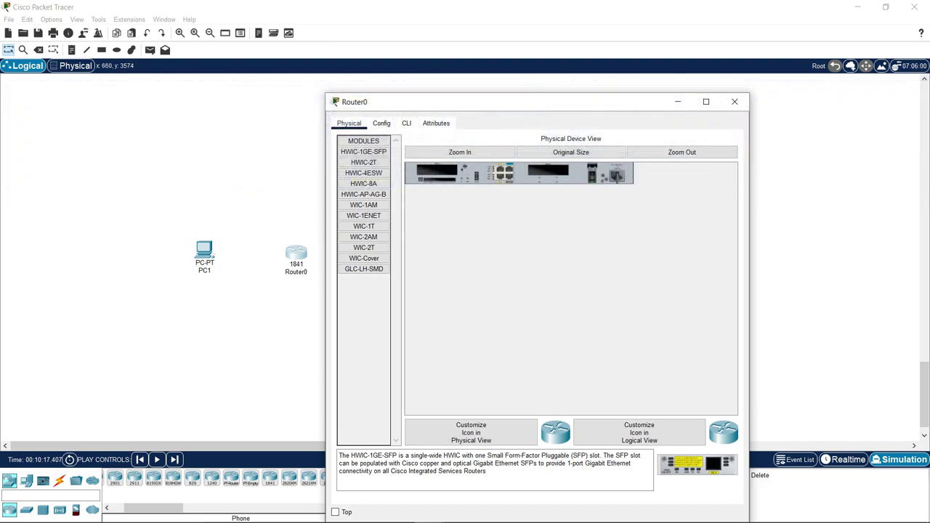
pyautogui.moveTo(528, 102); pyautogui.dragTo(587, 119)
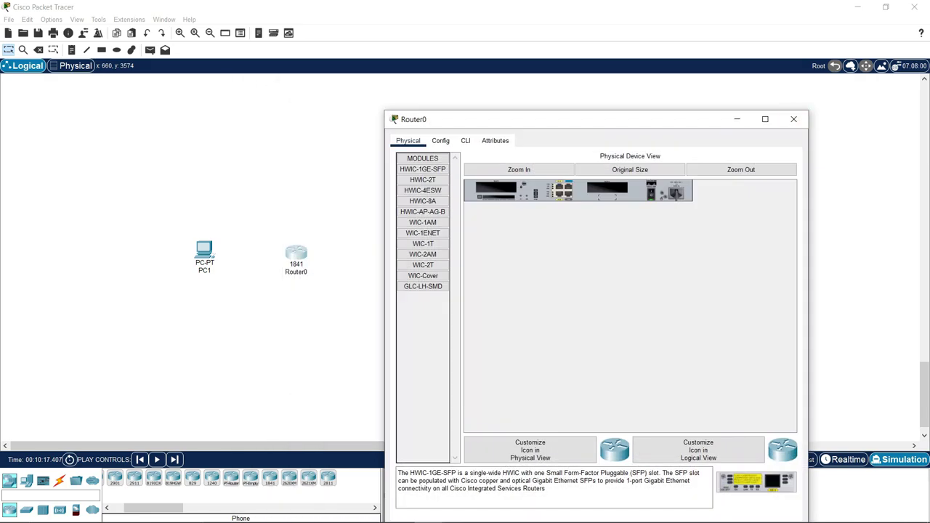
pyautogui.moveTo(671, 123); pyautogui.dragTo(613, 125)
pyautogui.click(734, 121)
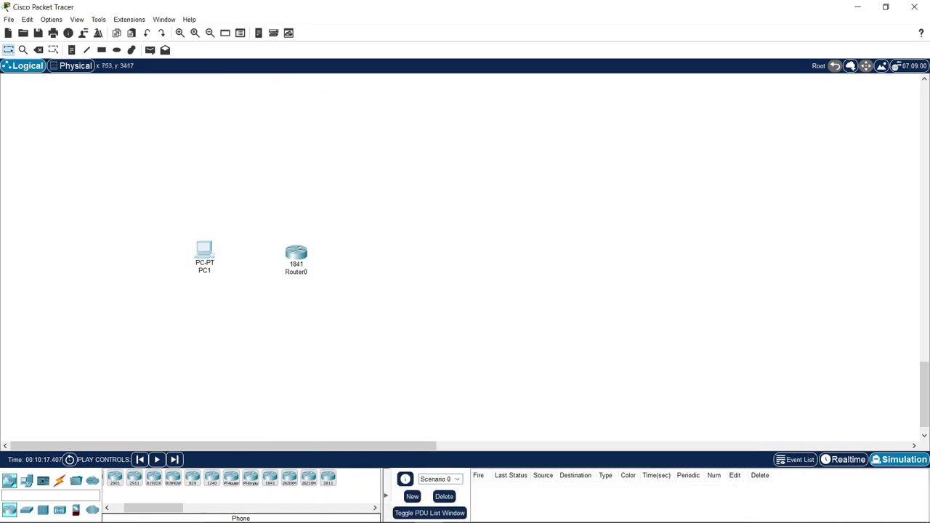
# Attach the PT-MICROPHONE and PT-HEADPHONE modules to the audio jacks in PC1's physical view
pyautogui.click(204, 251)
pyautogui.click(349, 123)
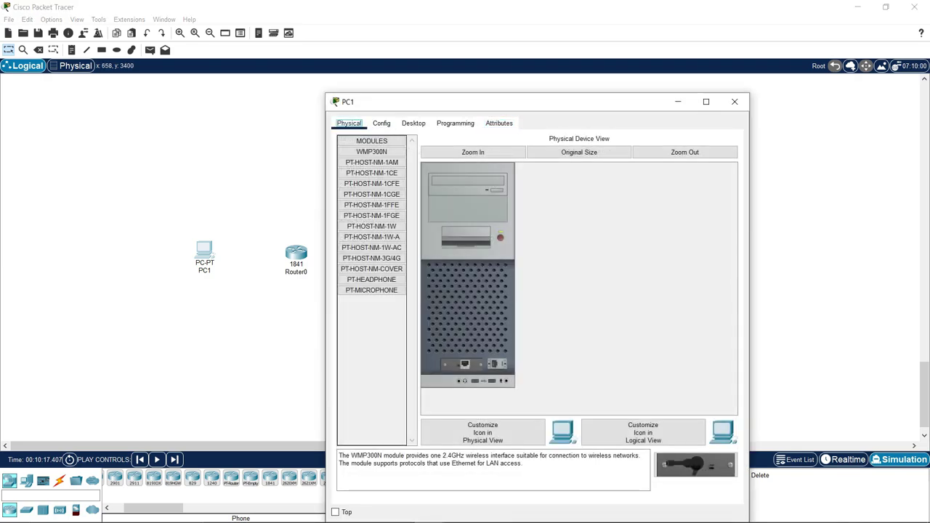
pyautogui.click(473, 151)
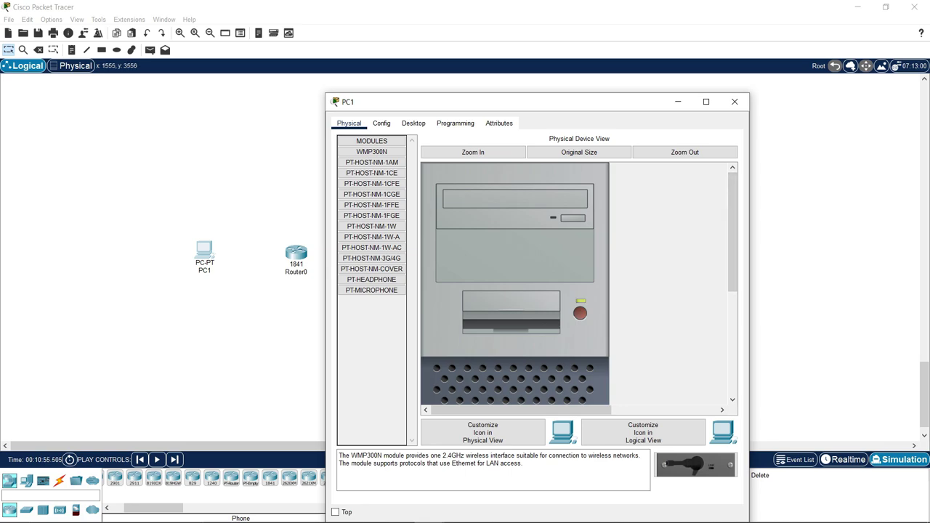
pyautogui.moveTo(732, 232); pyautogui.dragTo(732, 336)
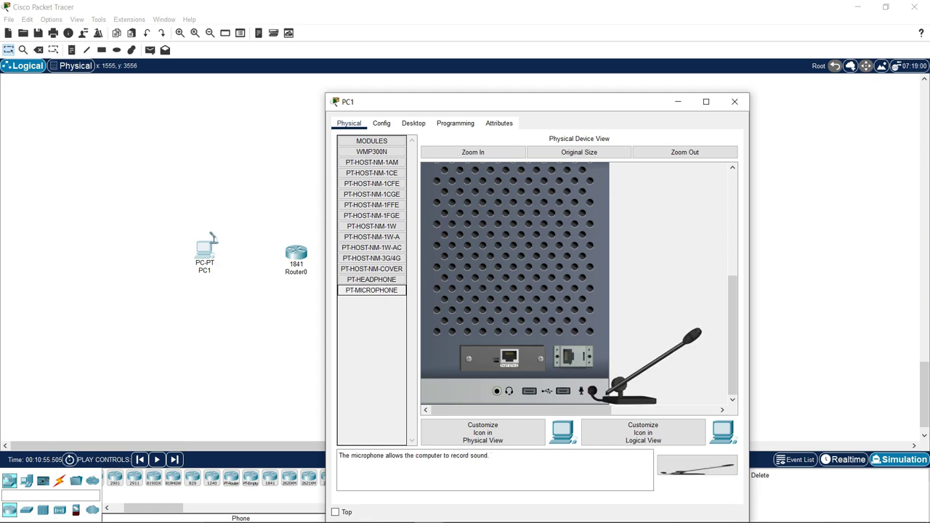
pyautogui.moveTo(371, 279); pyautogui.dragTo(496, 391)
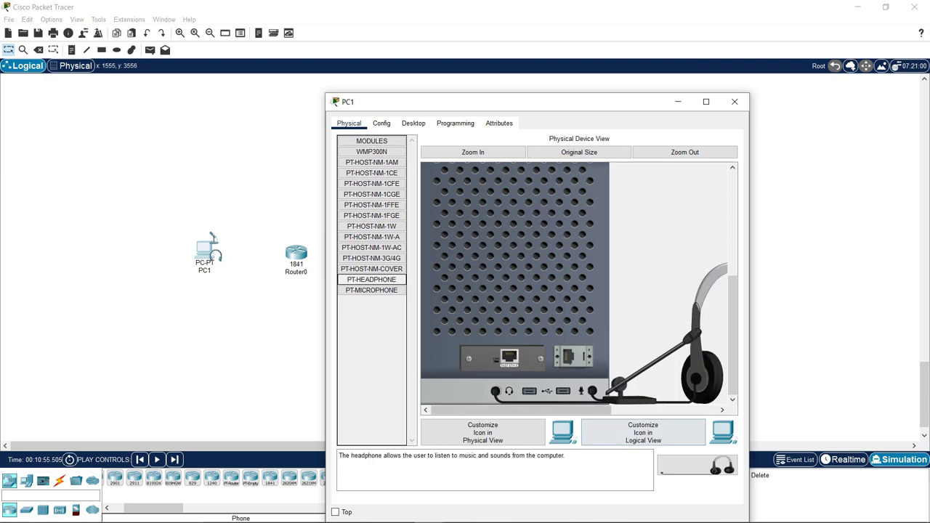
# Switch off PC1 with the power button on its case and close its device window
pyautogui.moveTo(565, 410); pyautogui.dragTo(521, 410)
pyautogui.scroll(4, 579, 284)
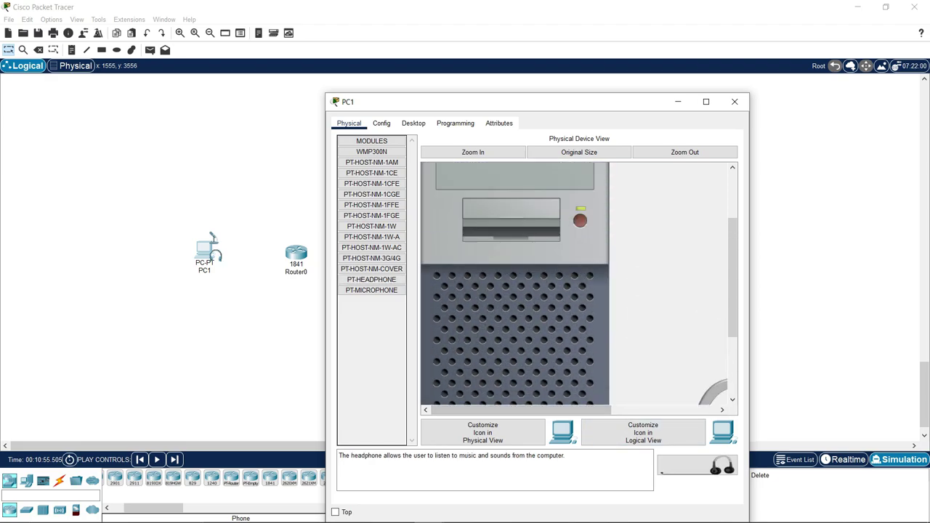
pyautogui.click(579, 278)
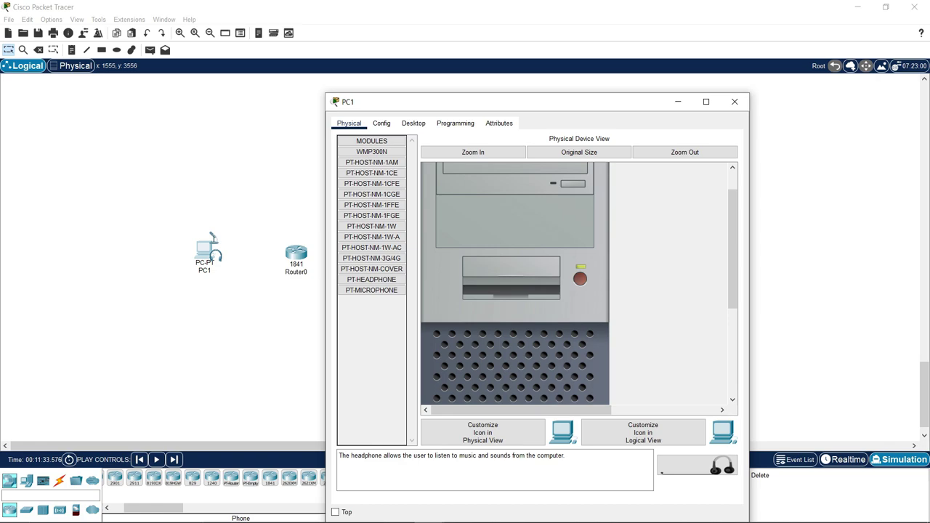
pyautogui.scroll(1, 515, 283)
pyautogui.scroll(-5, 579, 283)
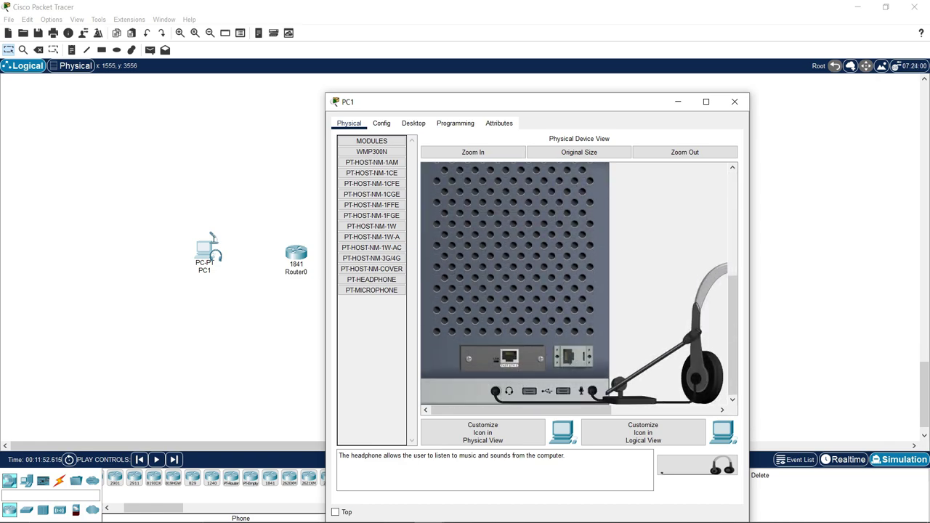
pyautogui.scroll(4, 515, 284)
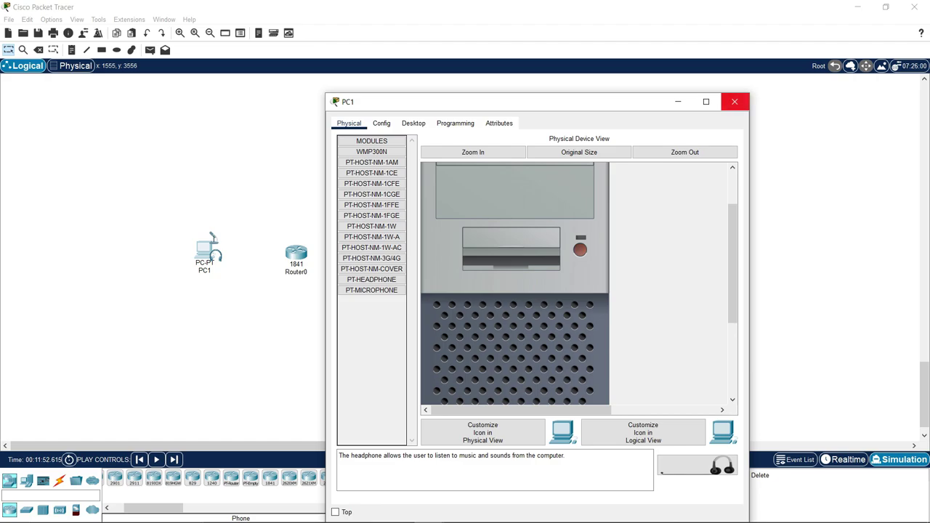
pyautogui.click(734, 102)
# Enlarge the physical view of the 1841 router and turn off its power switch
pyautogui.click(295, 254)
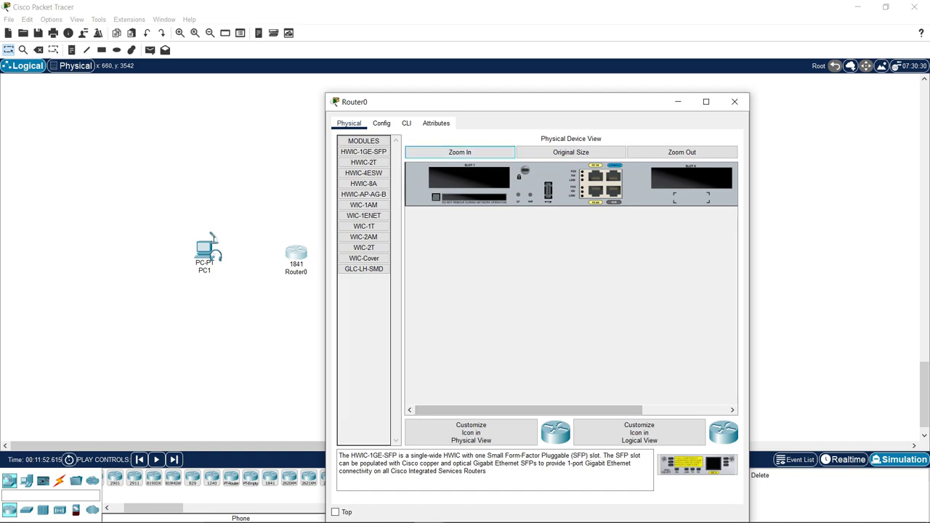
pyautogui.moveTo(472, 410); pyautogui.dragTo(476, 410)
pyautogui.moveTo(533, 410); pyautogui.dragTo(614, 410)
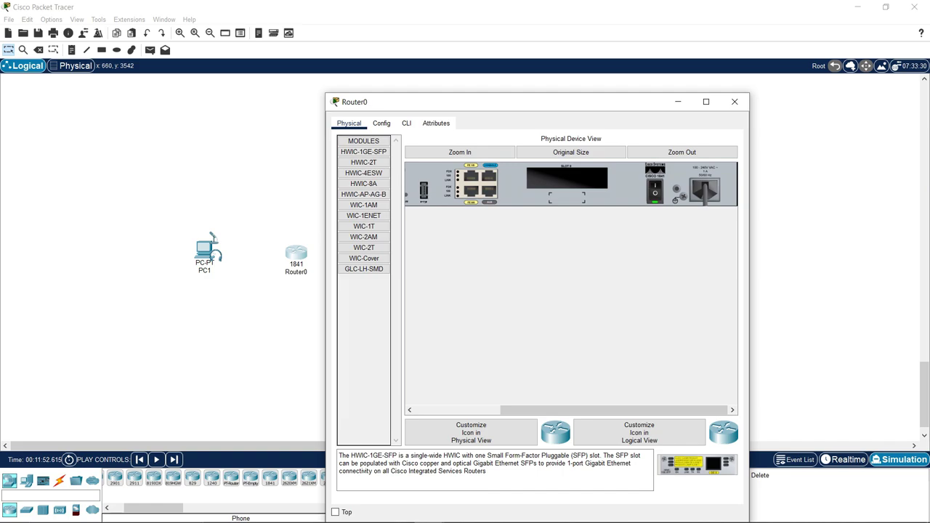
pyautogui.click(655, 192)
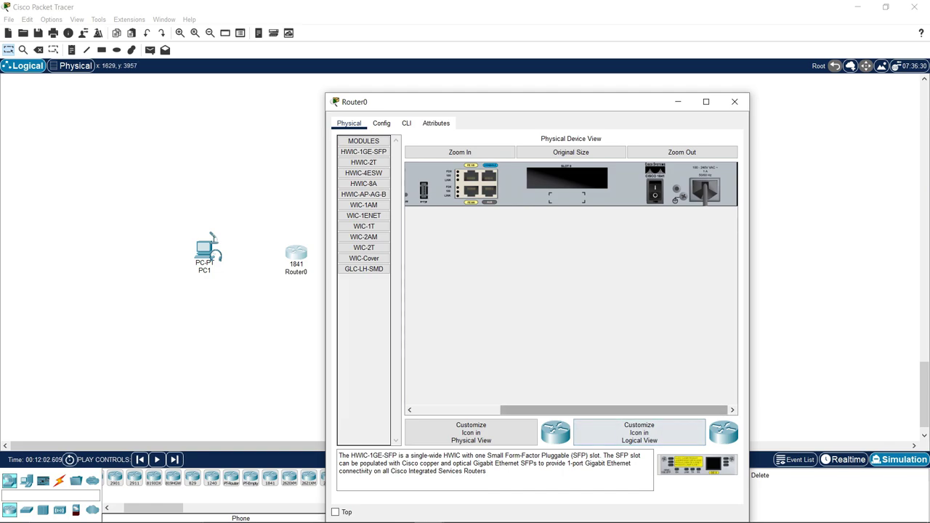
pyautogui.moveTo(613, 409); pyautogui.dragTo(528, 409)
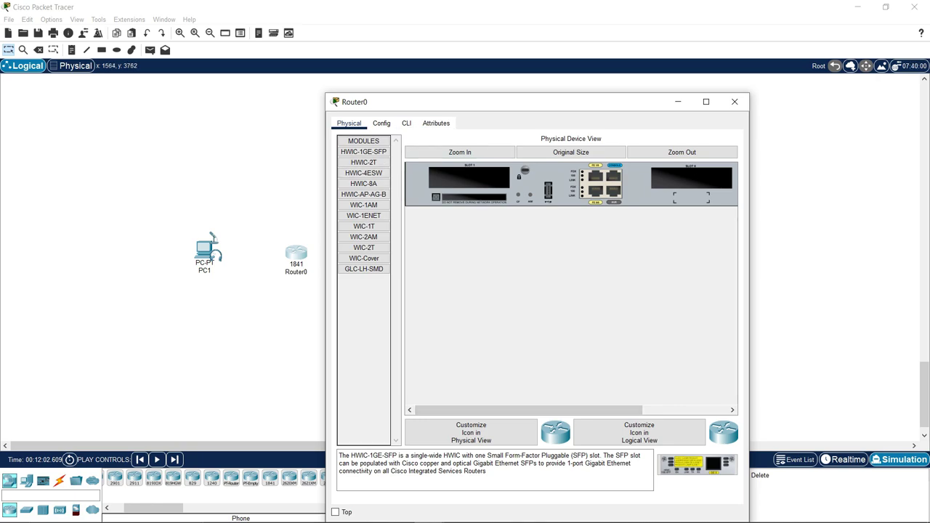
pyautogui.moveTo(529, 410)
pyautogui.mouseDown()
pyautogui.moveTo(613, 410)
pyautogui.moveTo(528, 410)
pyautogui.mouseUp()
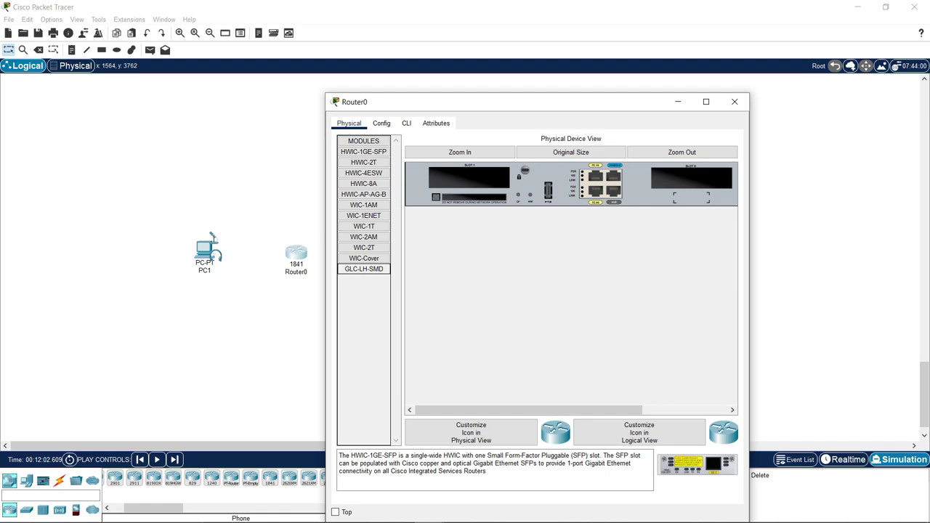
pyautogui.moveTo(528, 410)
pyautogui.mouseDown()
pyautogui.moveTo(614, 410)
pyautogui.moveTo(528, 410)
pyautogui.mouseUp()
pyautogui.click(363, 247)
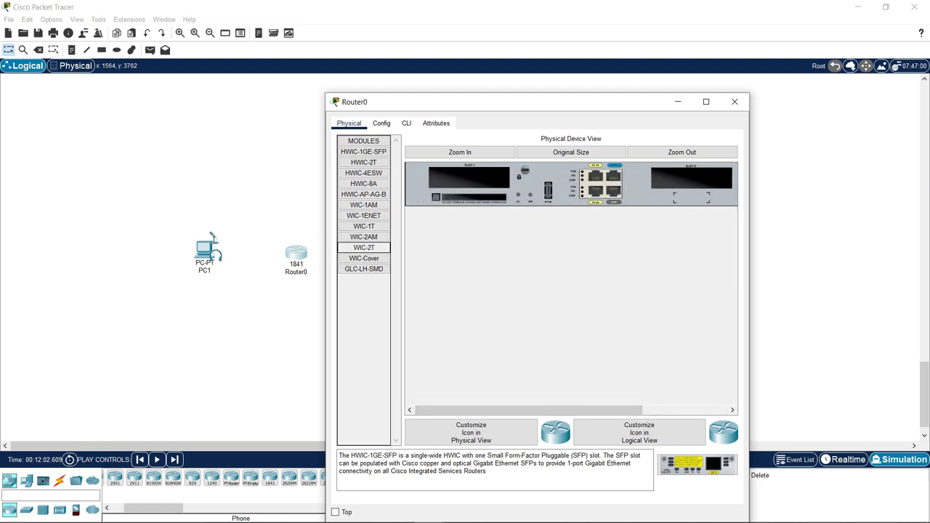
# Try to insert the HWIC-4ESW module into slot 0 with Router0 powered on, and switch the router off again
pyautogui.hscroll(3, 571, 185)
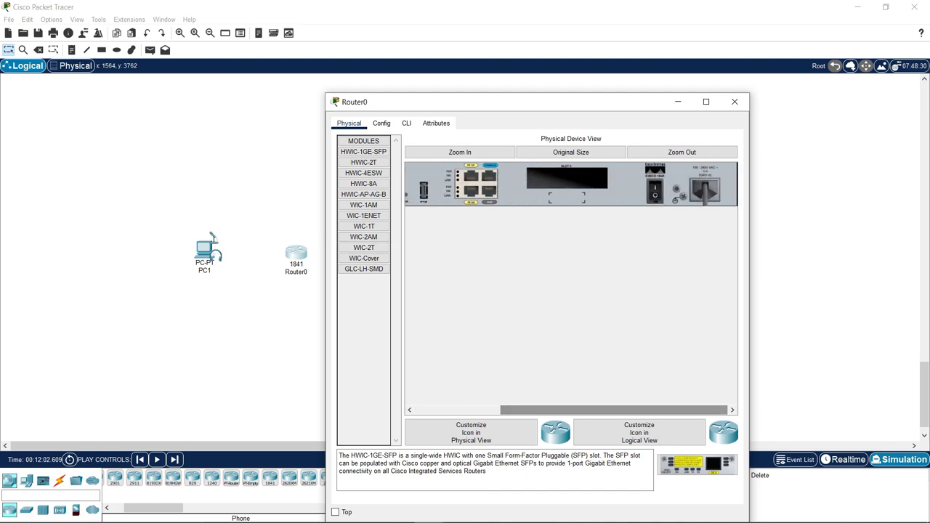
pyautogui.click(655, 190)
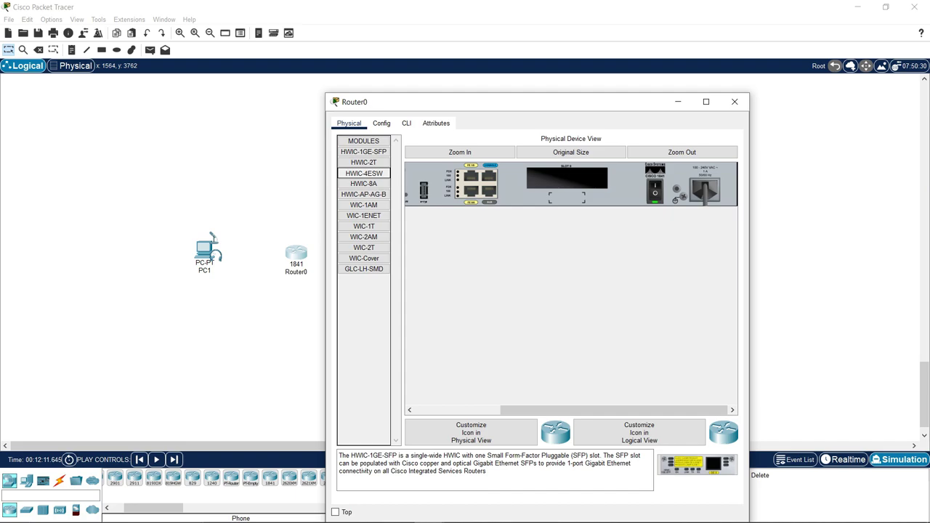
pyautogui.moveTo(363, 173); pyautogui.dragTo(567, 178)
pyautogui.moveTo(537, 281); pyautogui.dragTo(535, 211)
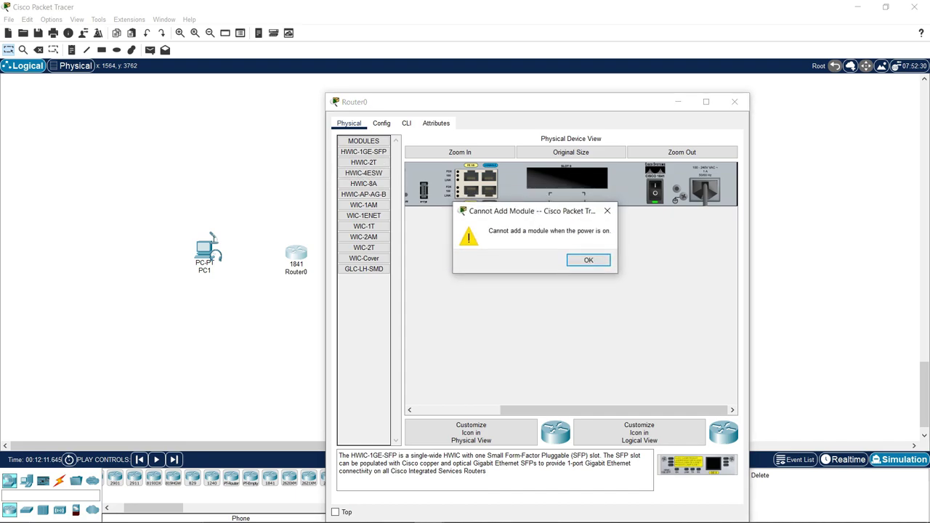
pyautogui.click(589, 260)
pyautogui.click(654, 191)
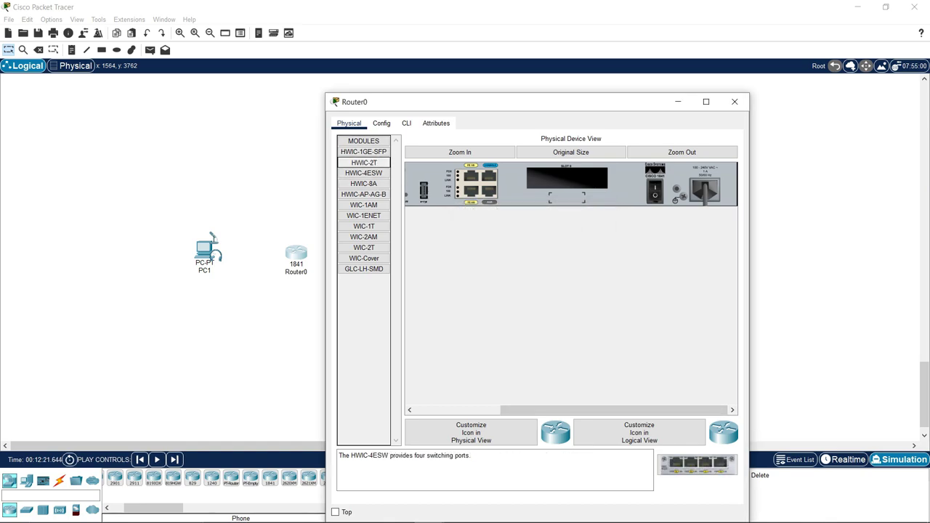
# Fit the WIC-Cover plate into slot 0 of the powered-off Router0 and take it out again
pyautogui.moveTo(364, 162); pyautogui.dragTo(363, 290)
pyautogui.moveTo(363, 258); pyautogui.dragTo(567, 178)
pyautogui.moveTo(508, 101); pyautogui.dragTo(479, 102)
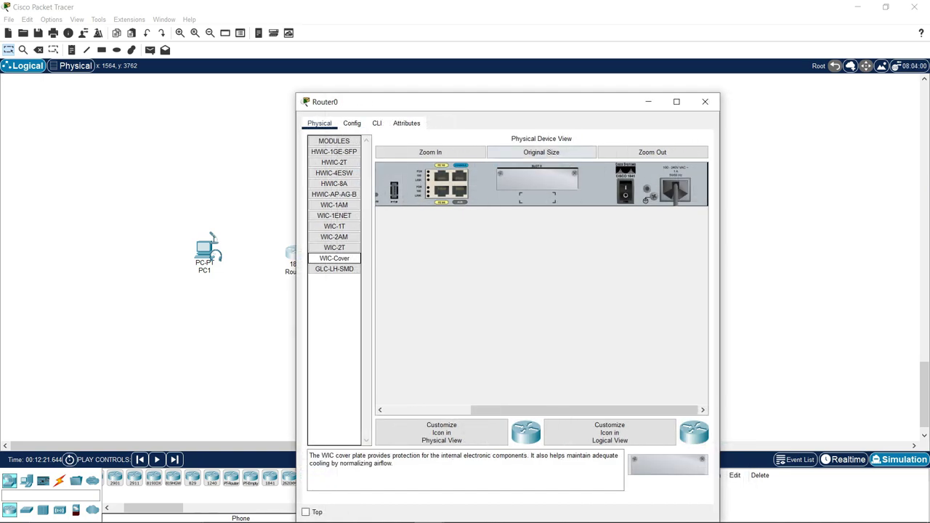
pyautogui.moveTo(537, 178); pyautogui.dragTo(335, 313)
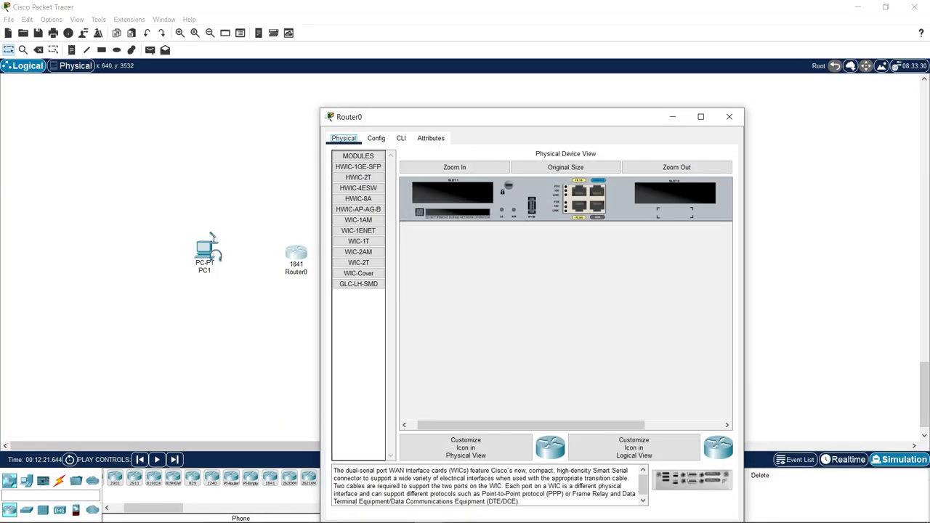
# Switch Router0 back on, try to open its configuration settings, and return to its physical view
pyautogui.moveTo(530, 425); pyautogui.dragTo(604, 426)
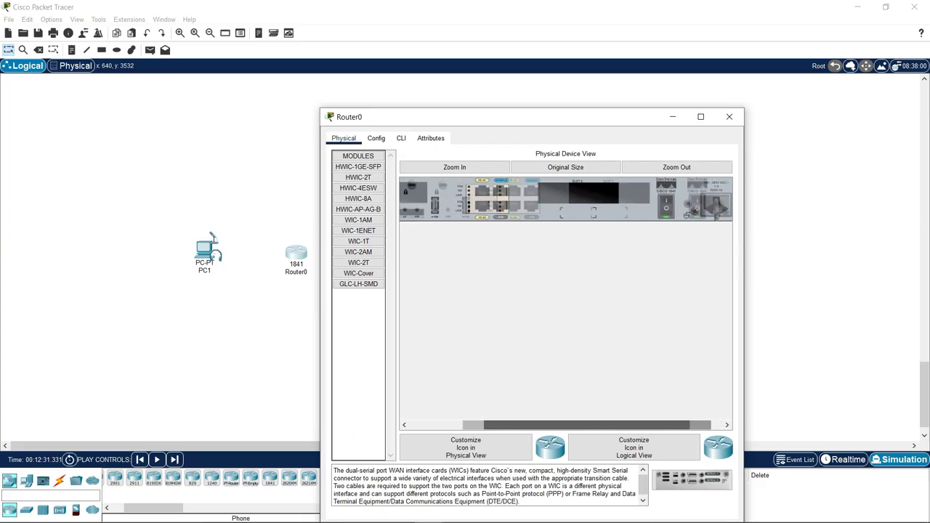
pyautogui.moveTo(604, 425); pyautogui.dragTo(529, 425)
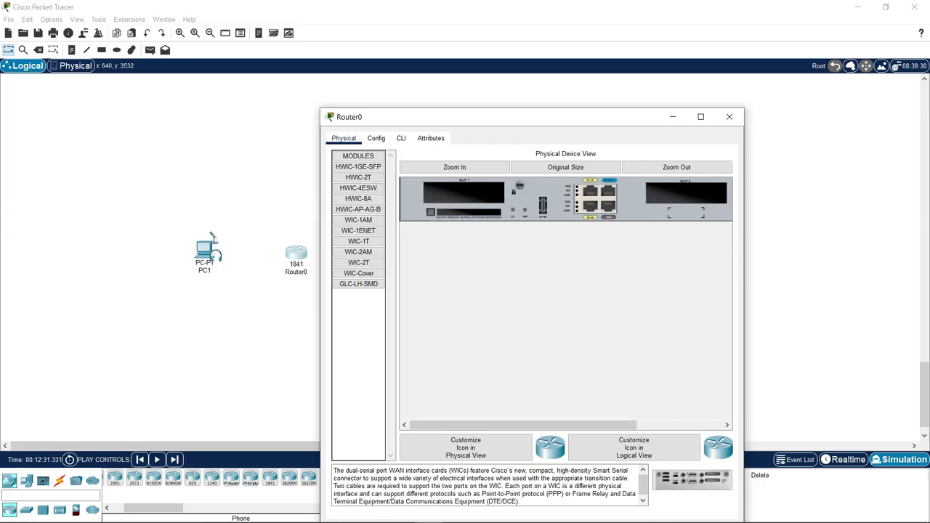
pyautogui.click(376, 138)
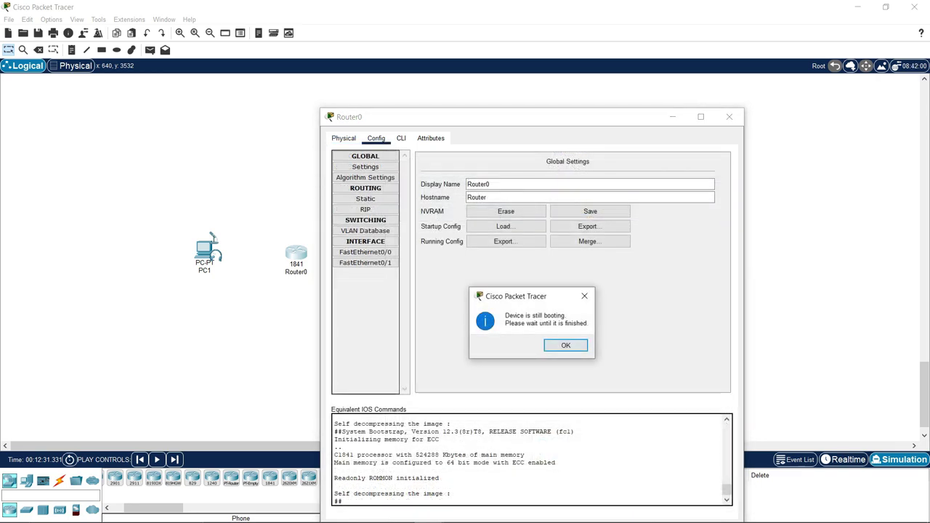
pyautogui.moveTo(529, 296); pyautogui.dragTo(493, 193)
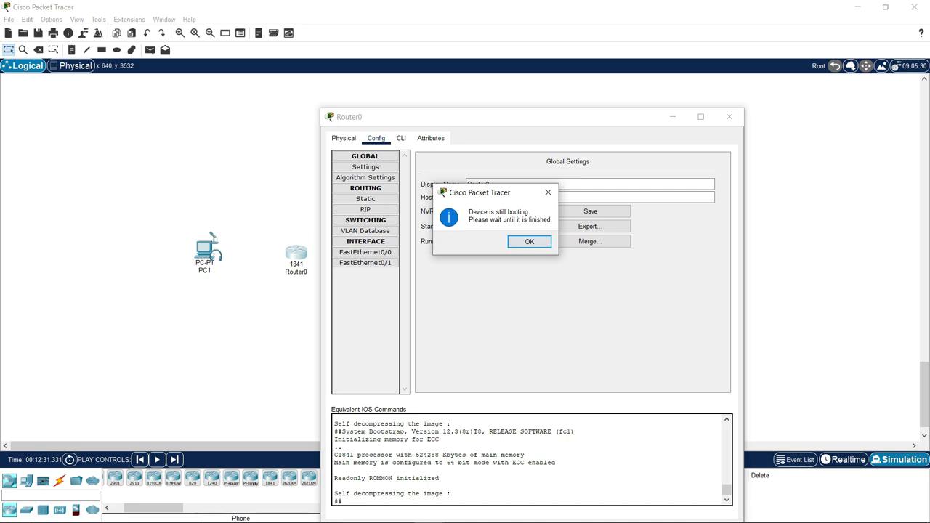
pyautogui.press('Return')
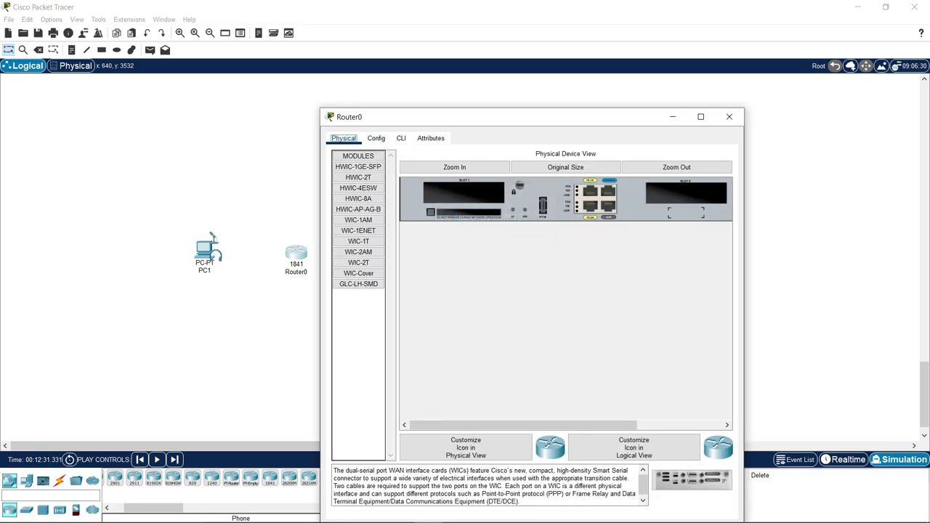
pyautogui.moveTo(523, 424)
pyautogui.mouseDown()
pyautogui.moveTo(608, 424)
pyautogui.moveTo(523, 425)
pyautogui.mouseUp()
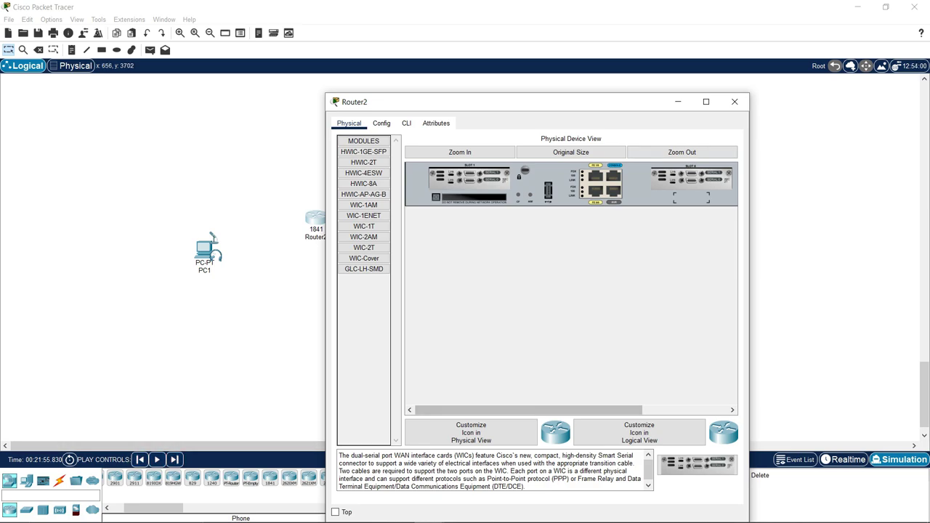
# Turn on the power switch of Router2 in its physical device view
pyautogui.moveTo(528, 410); pyautogui.dragTo(613, 410)
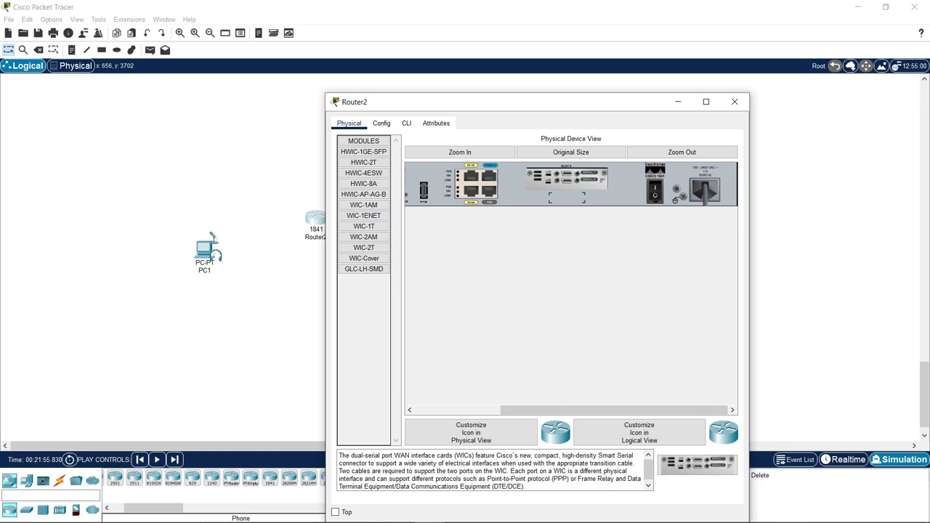
pyautogui.click(654, 191)
pyautogui.moveTo(613, 410); pyautogui.dragTo(528, 410)
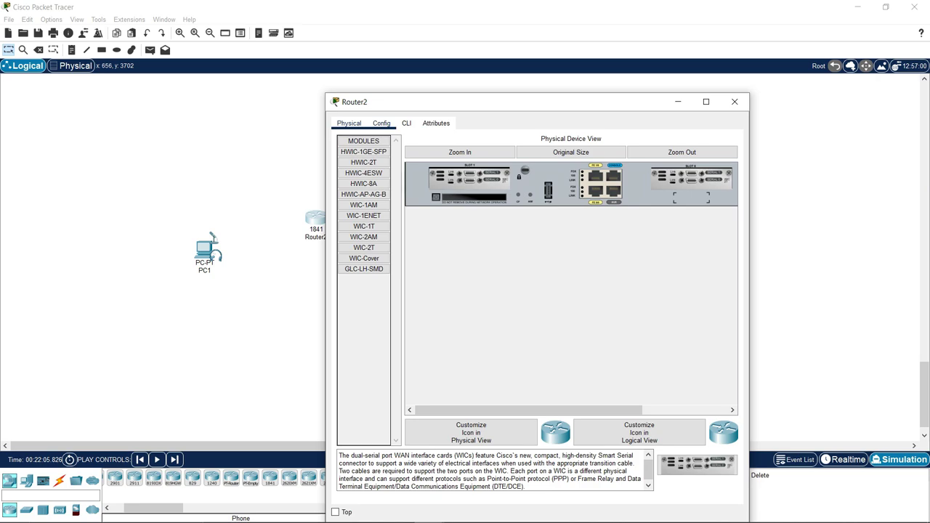
# Open Router2's command line interface, keep its window on top and play the simulation so the router boots
pyautogui.click(406, 123)
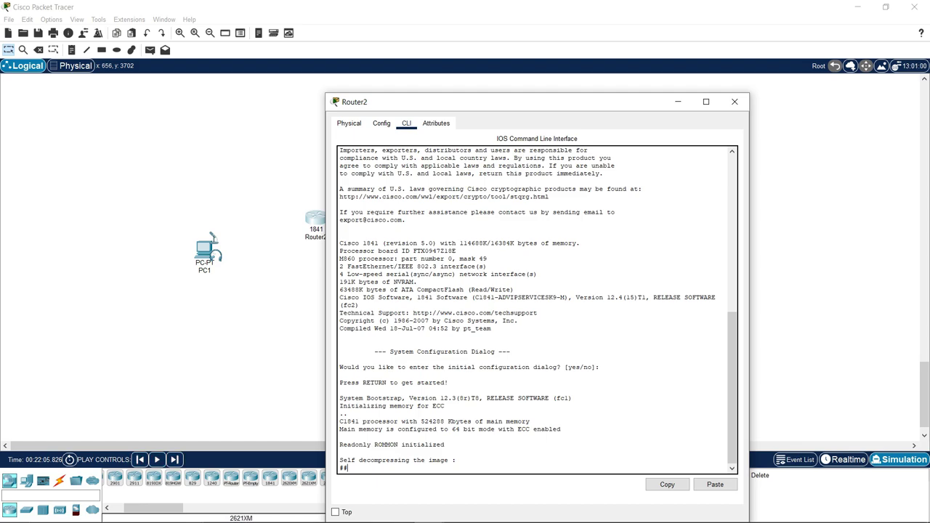
pyautogui.moveTo(393, 108); pyautogui.dragTo(419, 73)
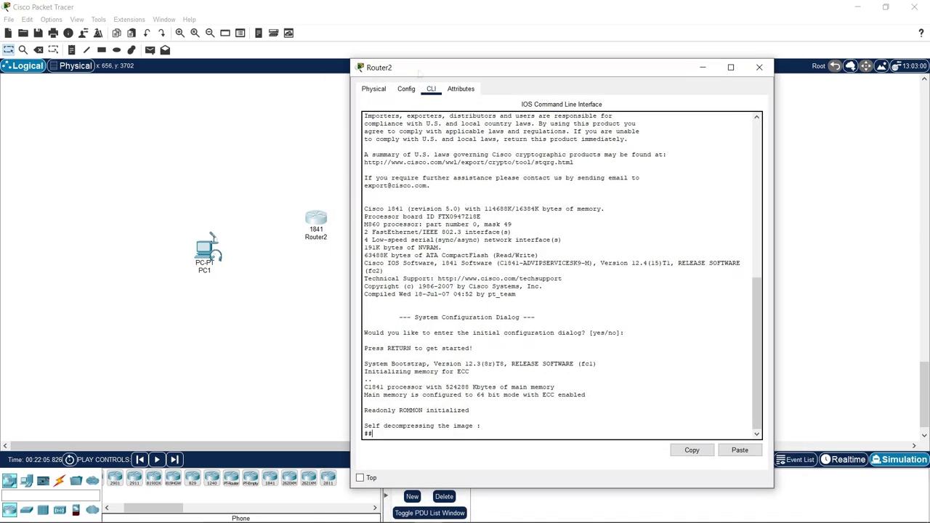
pyautogui.click(359, 477)
pyautogui.click(157, 459)
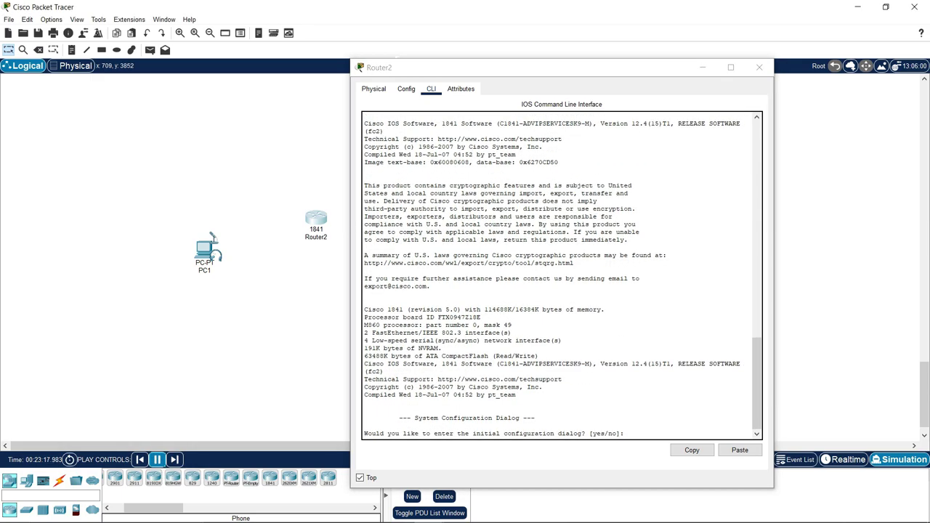
pyautogui.moveTo(509, 67); pyautogui.dragTo(409, 40)
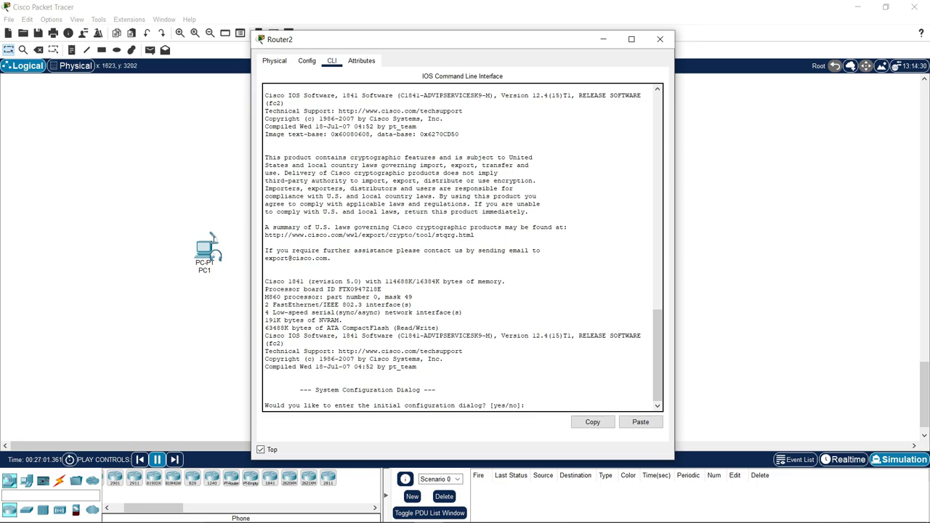
# Review Router2's global configuration settings, its attributes and its physical module view
pyautogui.click(306, 61)
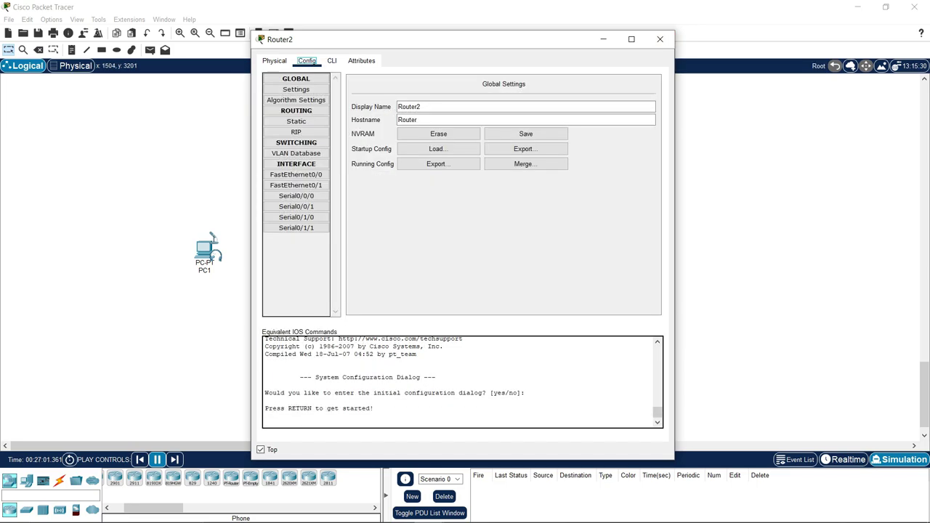
pyautogui.click(361, 61)
pyautogui.click(274, 60)
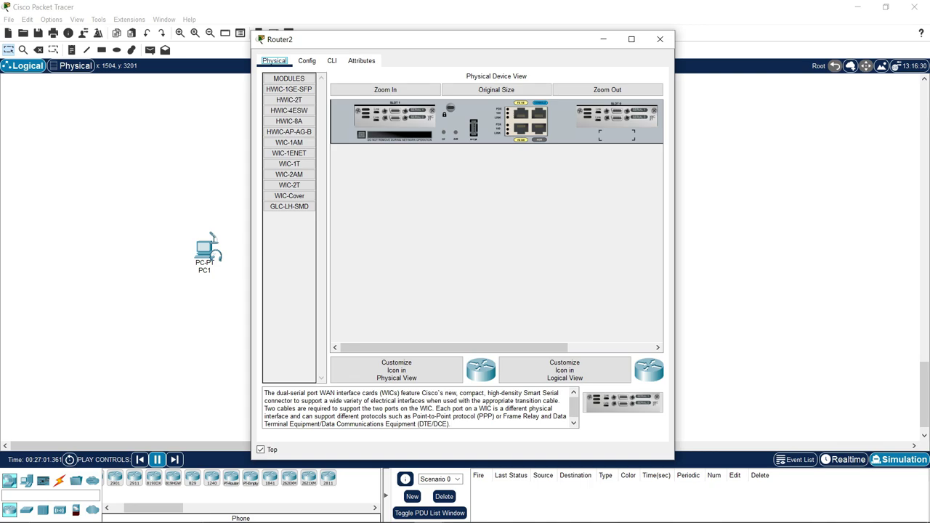
pyautogui.moveTo(454, 347)
pyautogui.mouseDown()
pyautogui.moveTo(539, 348)
pyautogui.moveTo(454, 347)
pyautogui.mouseUp()
pyautogui.click(289, 131)
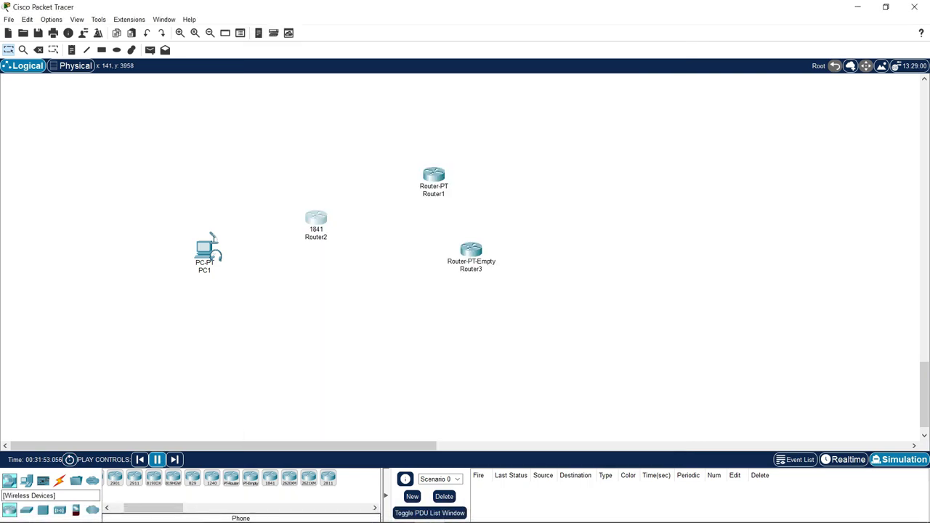
# Browse the wireless devices, switches and hubs available in the network device library
pyautogui.click(59, 509)
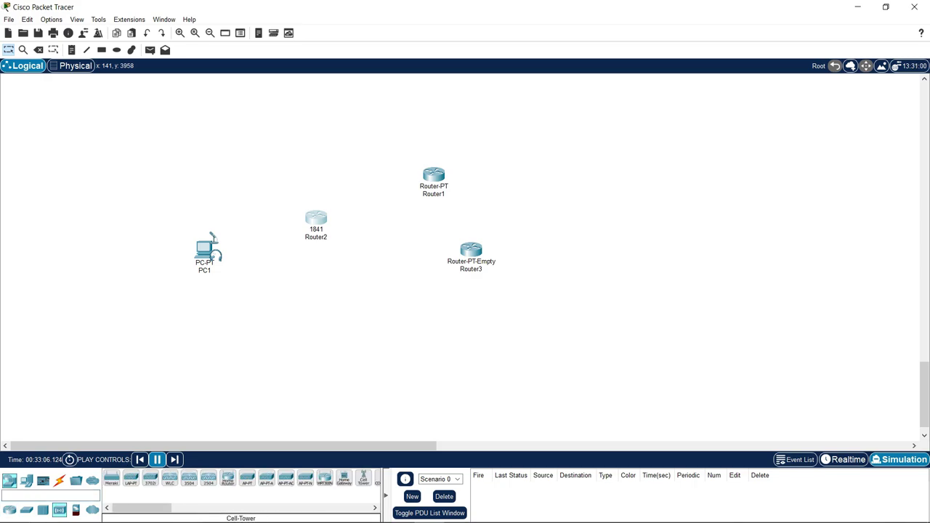
pyautogui.moveTo(142, 508)
pyautogui.mouseDown()
pyautogui.moveTo(257, 508)
pyautogui.moveTo(141, 508)
pyautogui.mouseUp()
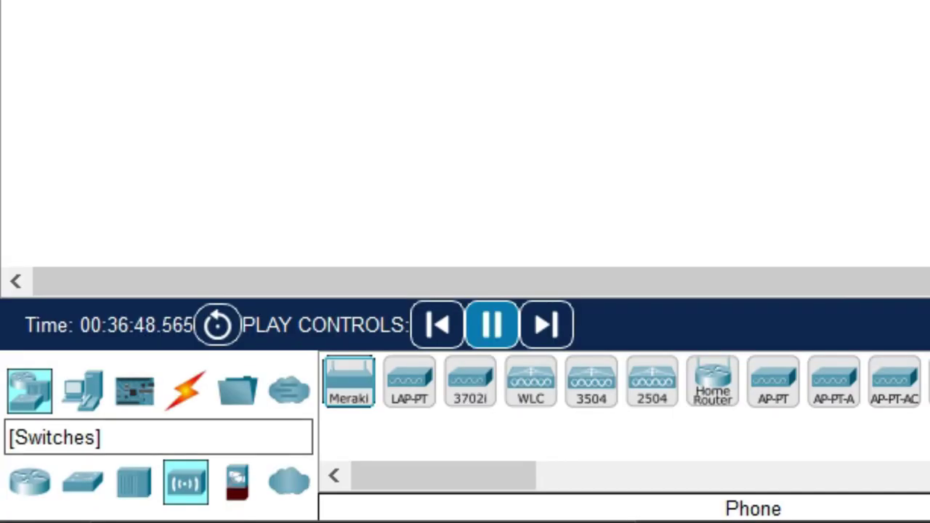
pyautogui.click(83, 481)
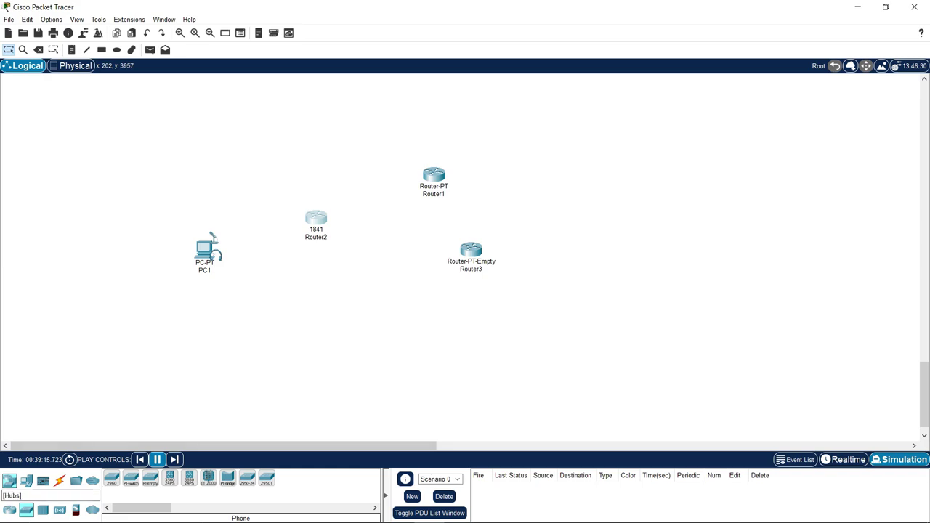
pyautogui.click(43, 509)
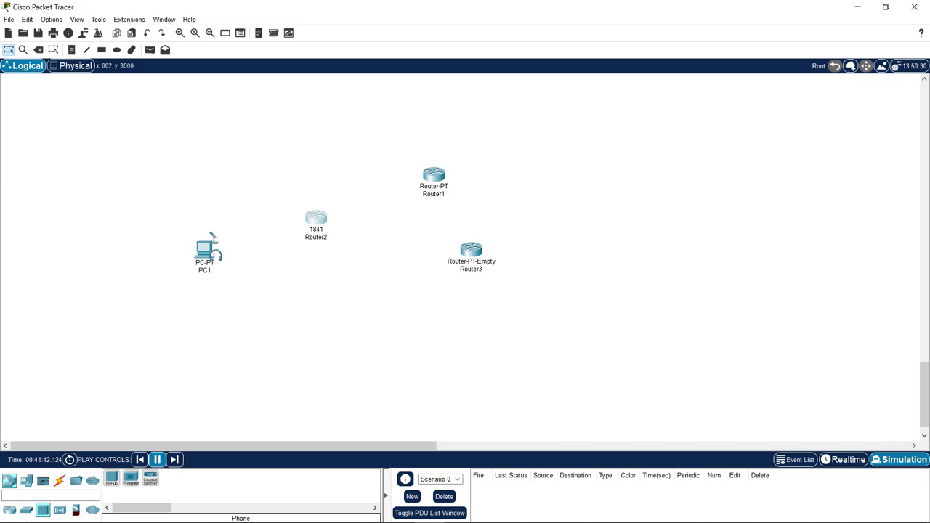
# Bring up the available connection types and move Router2 roughly in line with PC1
pyautogui.click(59, 481)
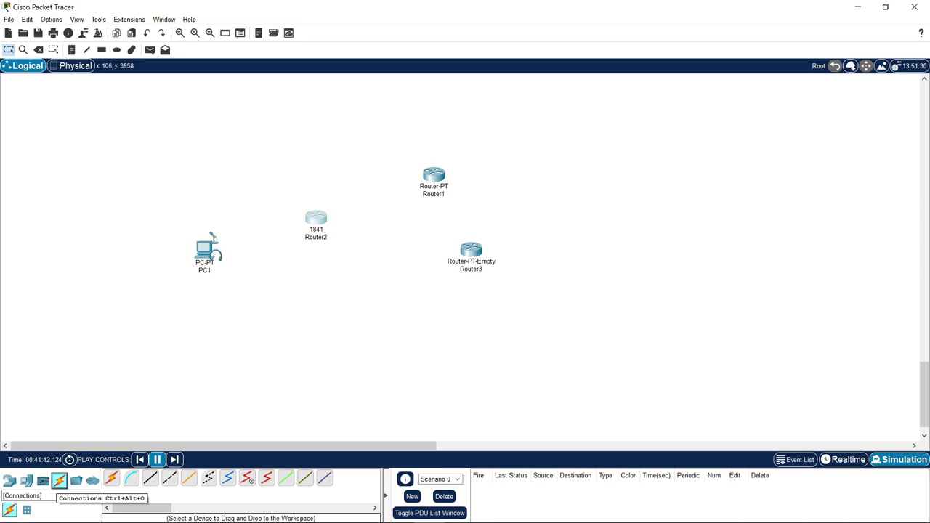
pyautogui.moveTo(316, 218); pyautogui.dragTo(337, 240)
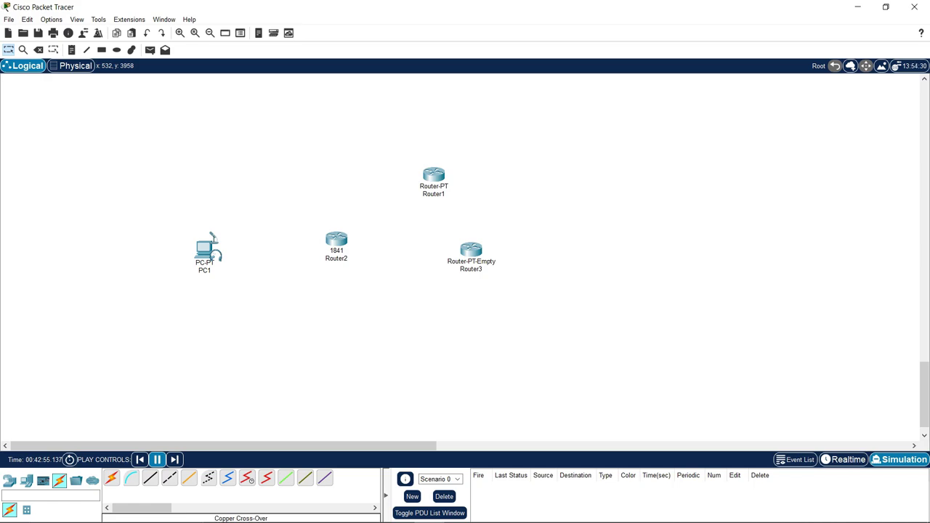
pyautogui.click(170, 478)
pyautogui.click(207, 258)
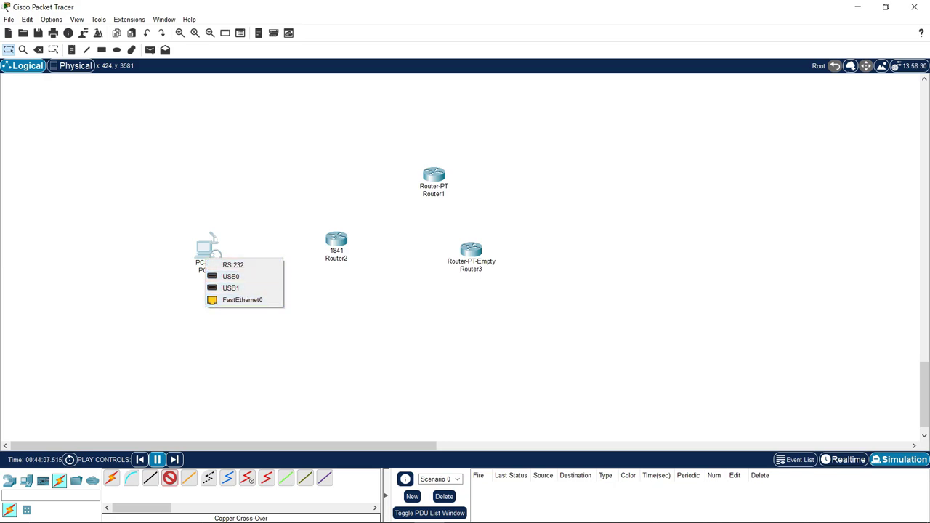
pyautogui.click(216, 314)
# Connect PC1 to Router2 with an automatically chosen connection type and move Router2 closer to Router3
pyautogui.click(111, 477)
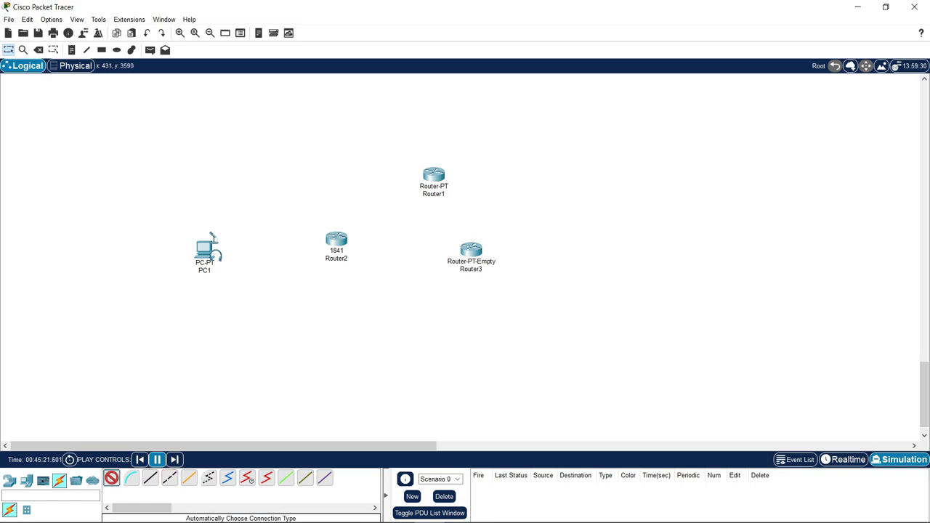
pyautogui.click(208, 251)
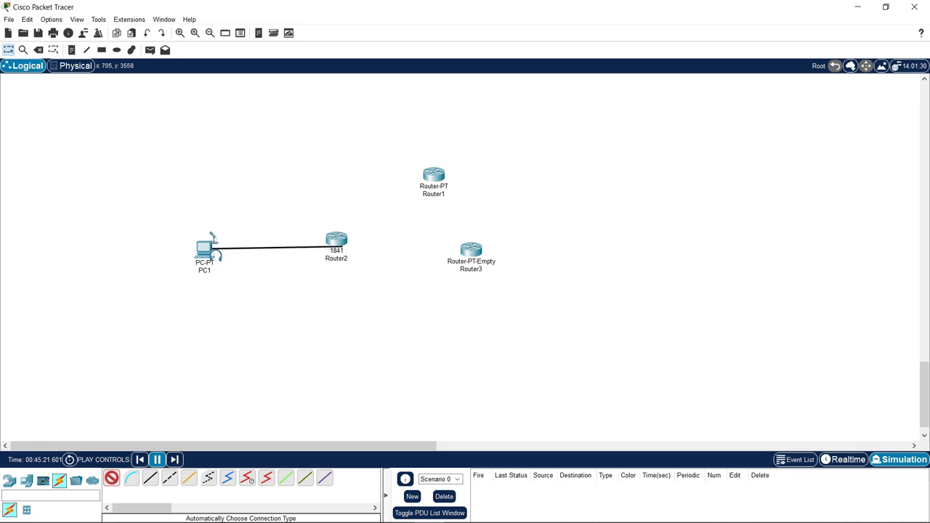
pyautogui.click(332, 240)
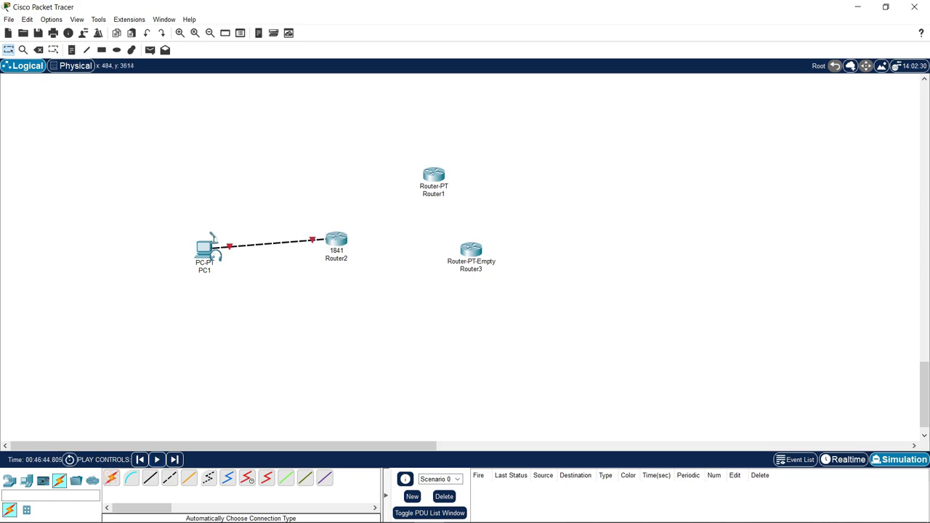
pyautogui.moveTo(337, 240)
pyautogui.mouseDown()
pyautogui.moveTo(371, 258)
pyautogui.moveTo(380, 243)
pyautogui.moveTo(374, 248)
pyautogui.mouseUp()
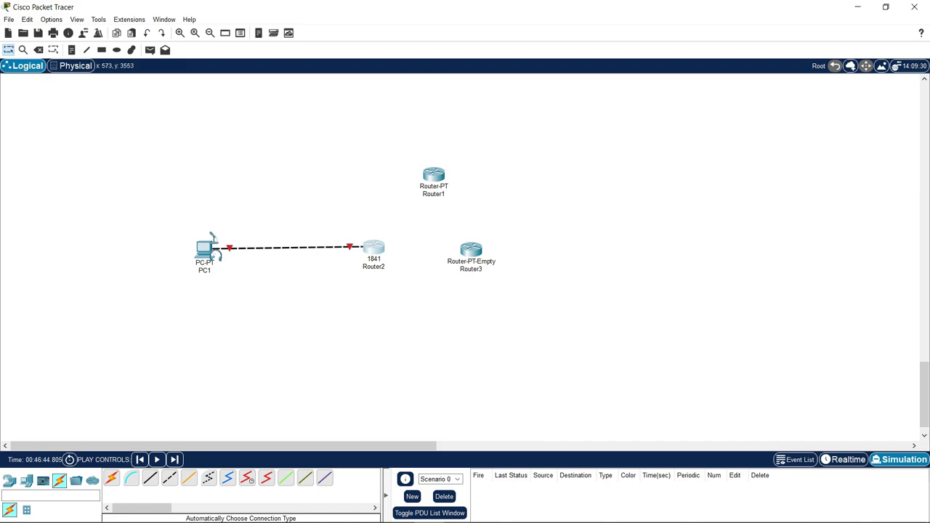
# Delete the cable between PC1 and Router2 and leave deletion mode
pyautogui.press('Delete')
pyautogui.click(501, 282)
pyautogui.press('Delete')
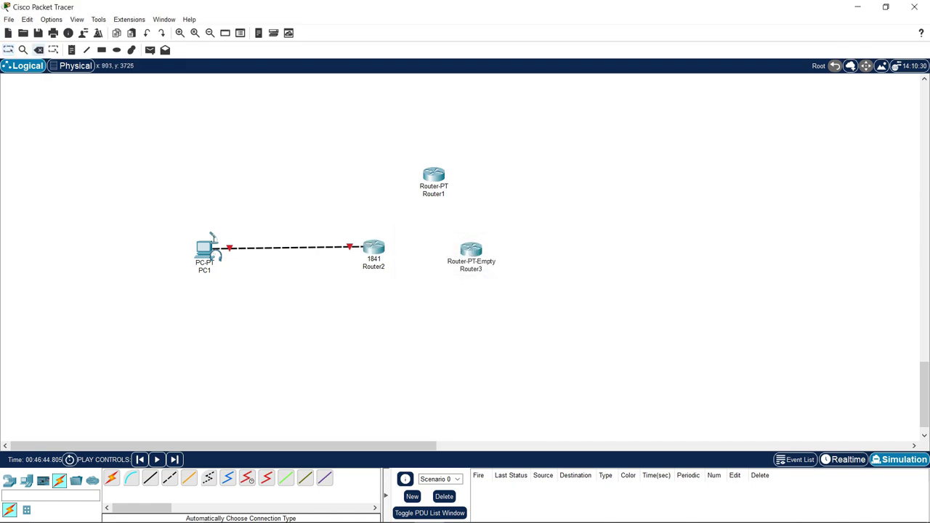
pyautogui.click(322, 247)
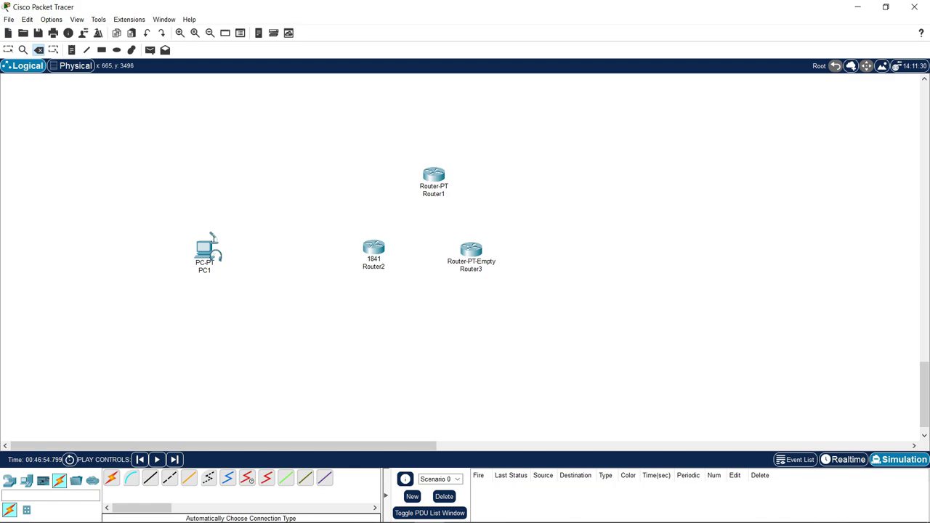
pyautogui.press('Escape')
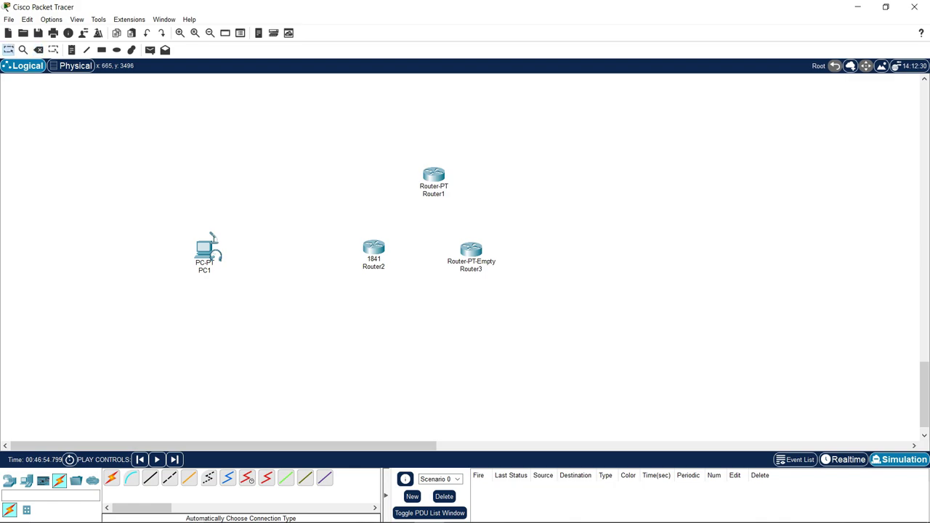
# Start saving the network under a new name and create a folder named CPKT in Dokumenty
pyautogui.click(9, 19)
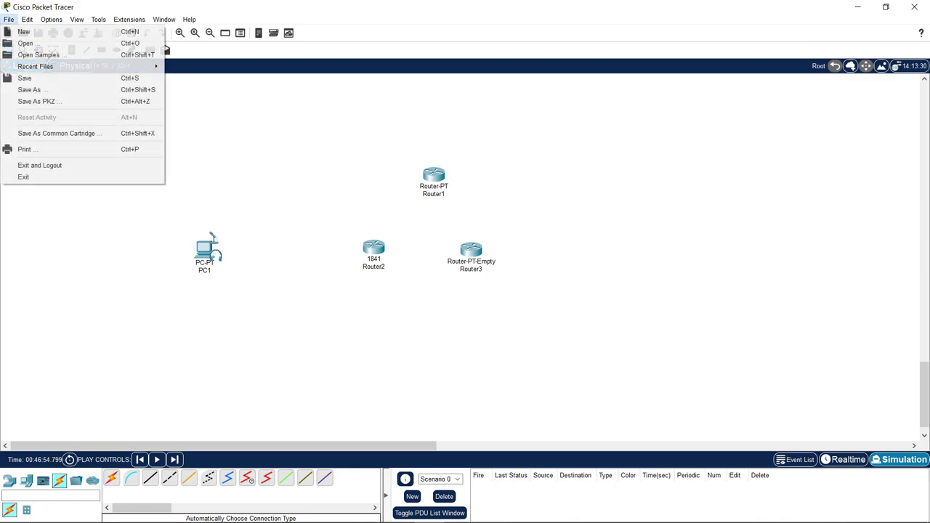
pyautogui.moveTo(28, 19)
pyautogui.click(30, 90)
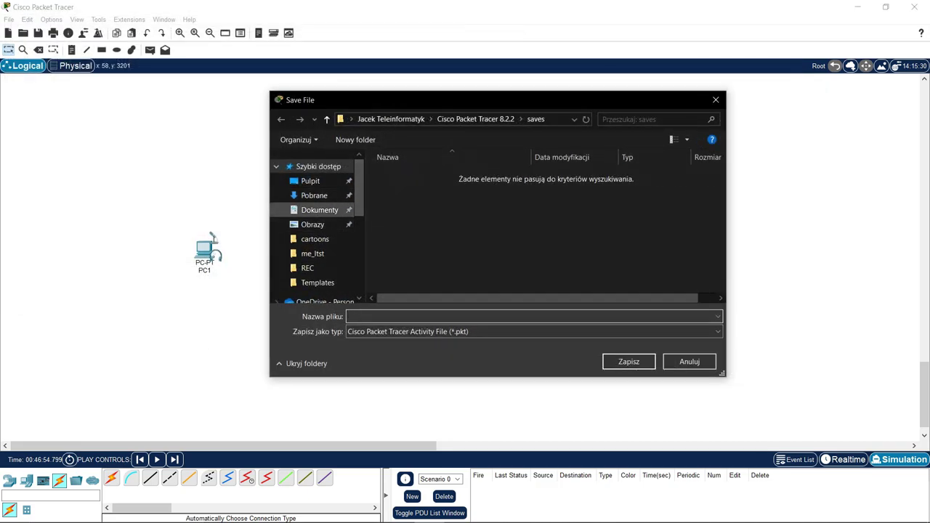
pyautogui.click(320, 210)
pyautogui.scroll(-1, 436, 240)
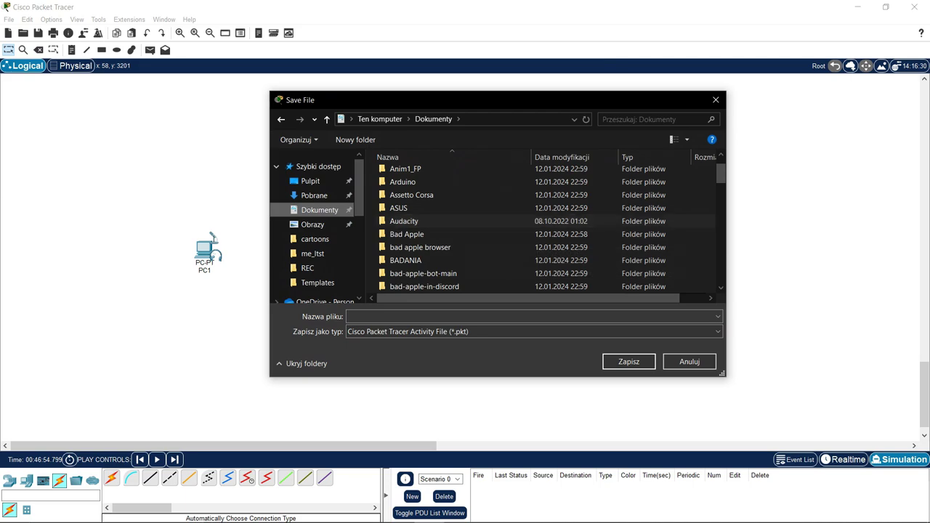
pyautogui.rightClick(369, 219)
pyautogui.moveTo(396, 351)
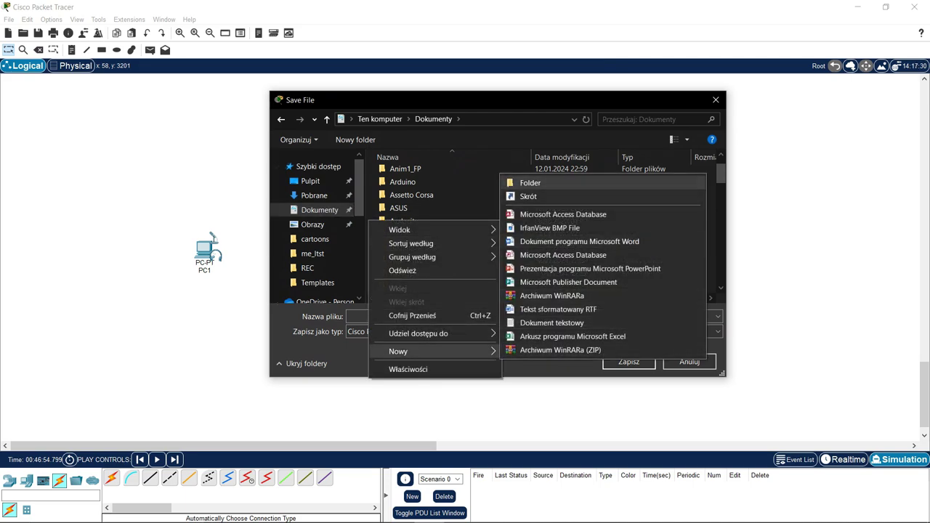
pyautogui.click(525, 183)
pyautogui.write('CPK')
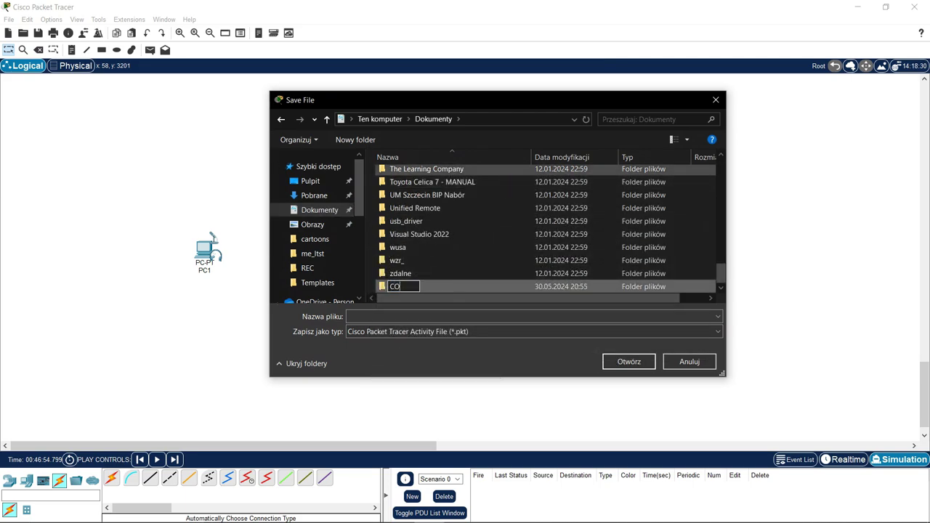
pyautogui.write('T')
pyautogui.click(436, 260)
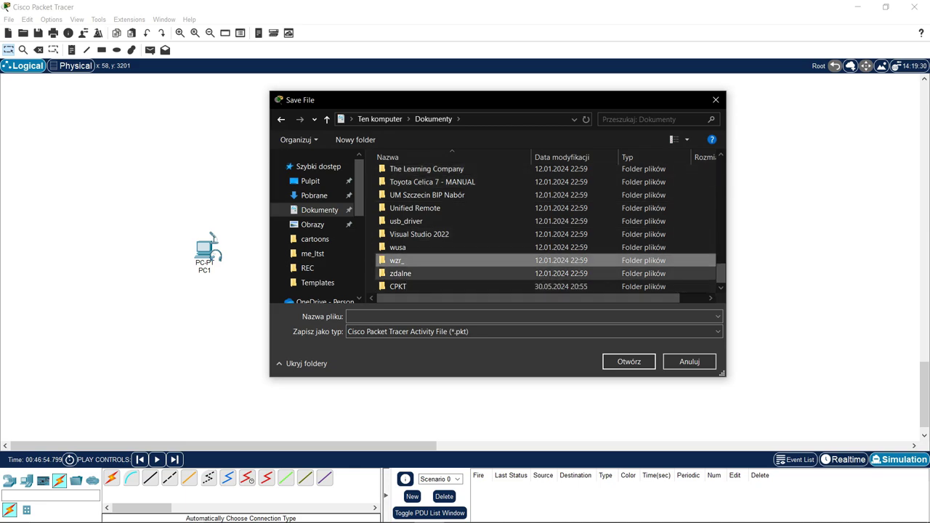
# Save the network in the CPKT folder as Praca1, with the Cisco Packet Tracer Activity File (*.pkt) type
pyautogui.doubleClick(436, 286)
pyautogui.click(350, 316)
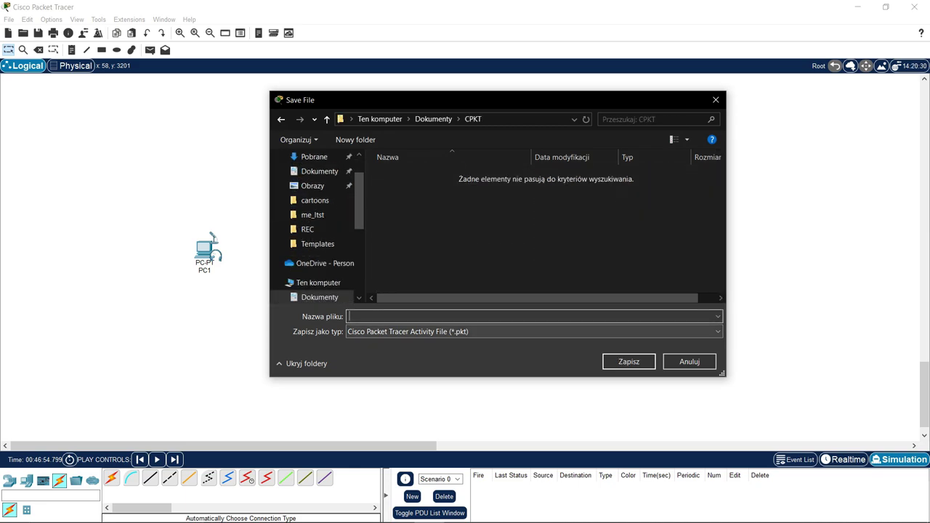
pyautogui.write('Praca1')
pyautogui.click(533, 331)
pyautogui.click(533, 343)
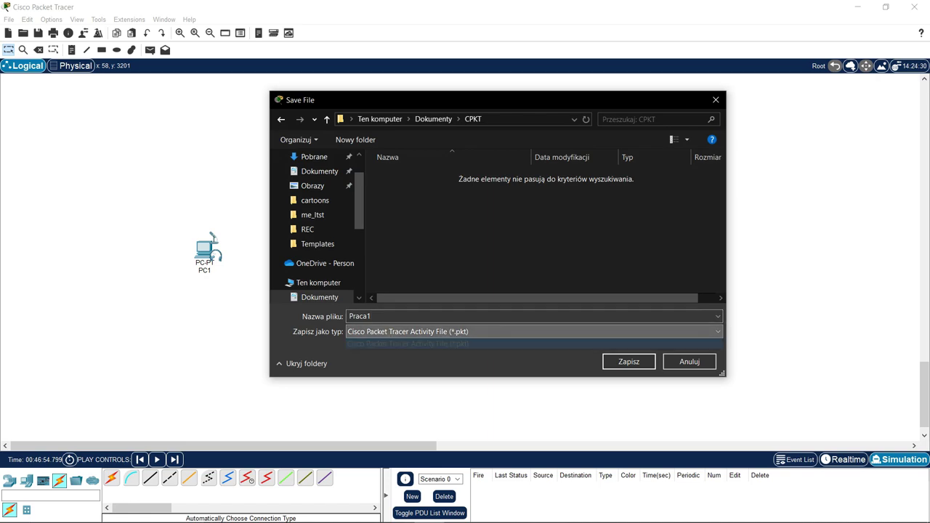
pyautogui.hotkey('shift', 'Tab')
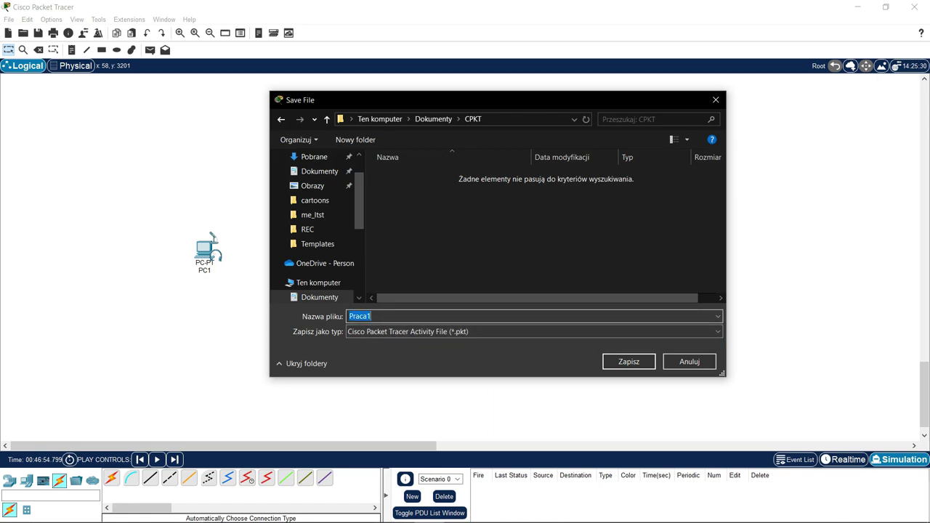
pyautogui.press('End')
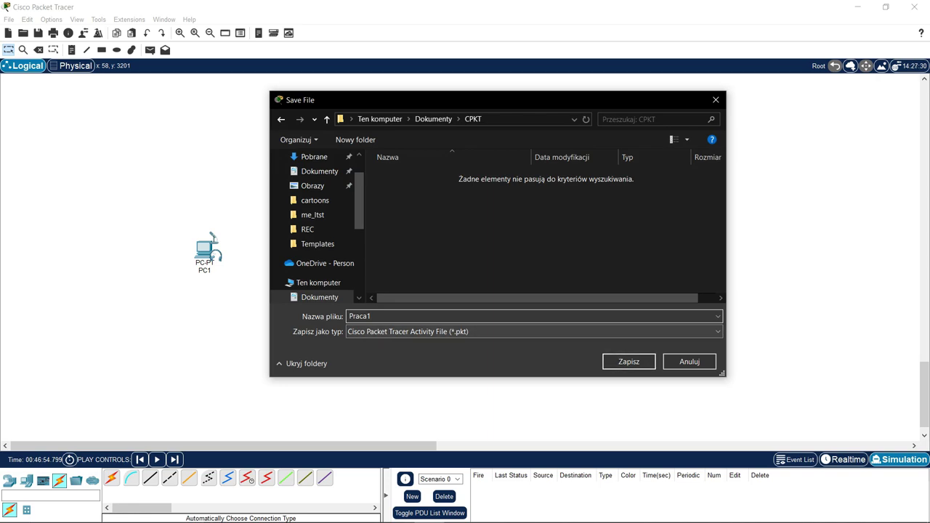
pyautogui.press('Return')
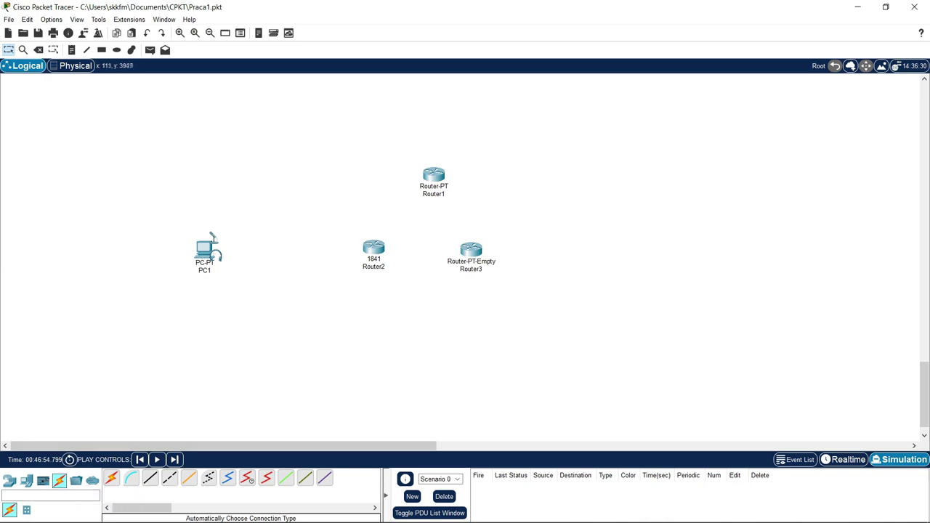
# Bring up the available router models in the network device library
pyautogui.click(9, 481)
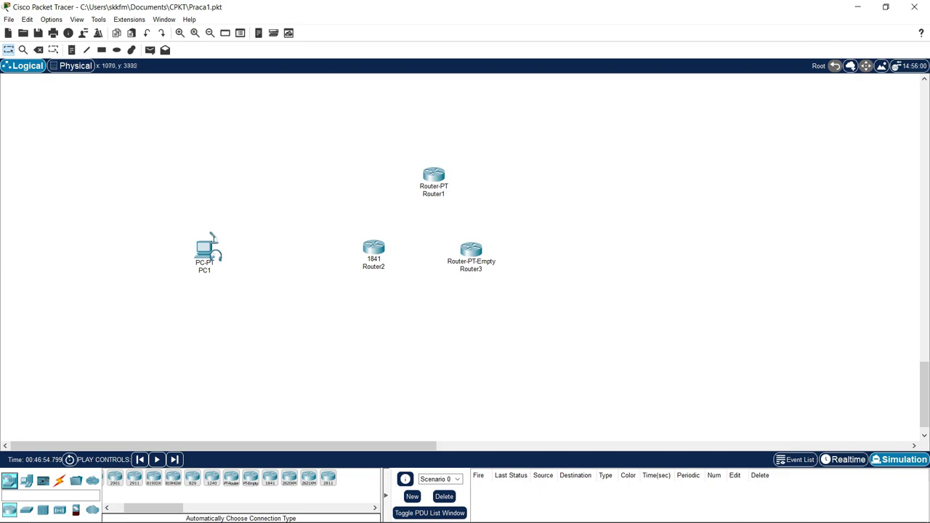
pyautogui.scroll(-1, 462, 254)
pyautogui.scroll(3, 461, 254)
pyautogui.scroll(-2, 462, 254)
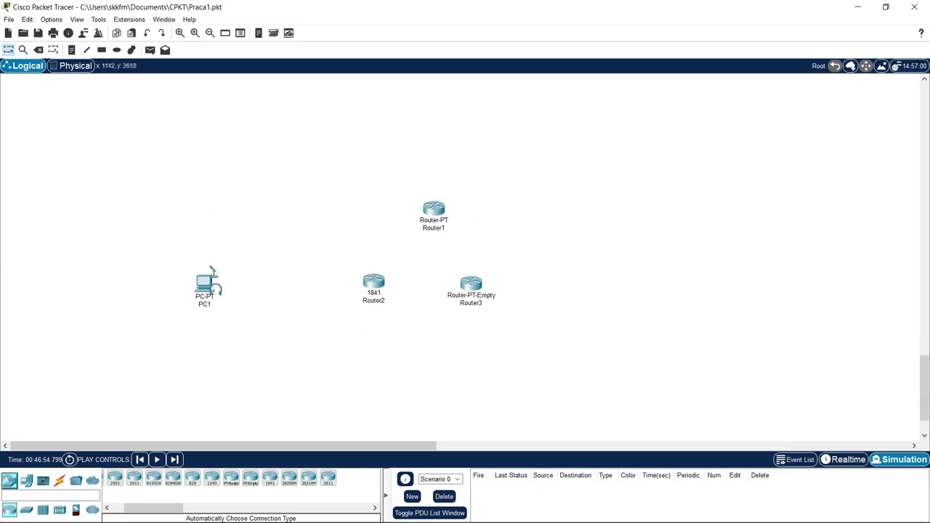